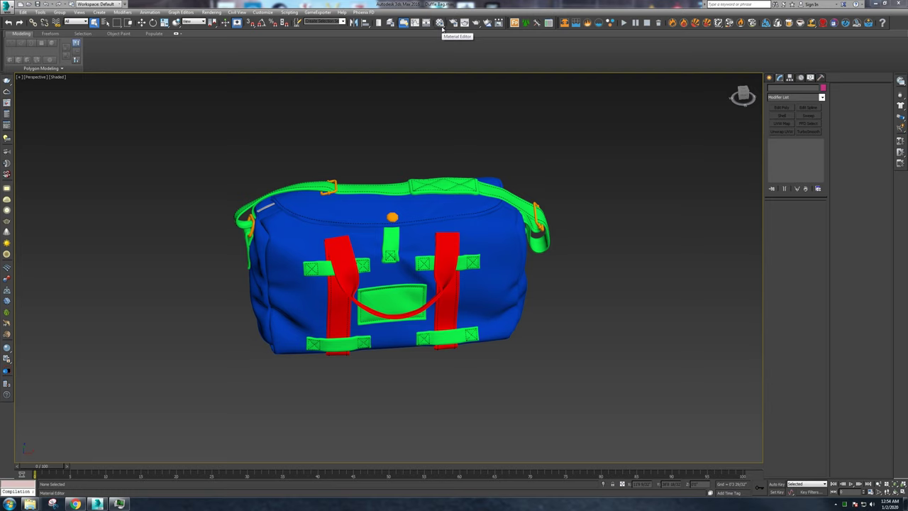
# Open the Material Editor and select the blue DuffelBag material.
pyautogui.click(441, 25)
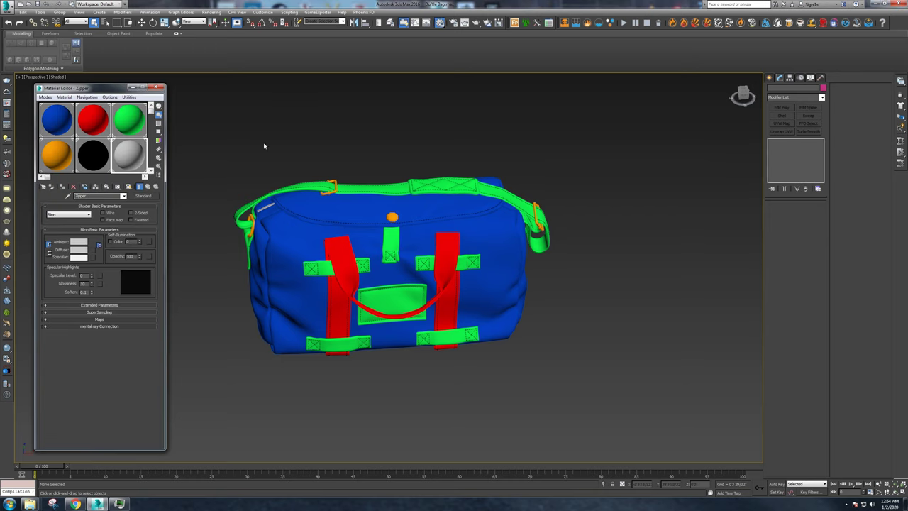
pyautogui.click(60, 119)
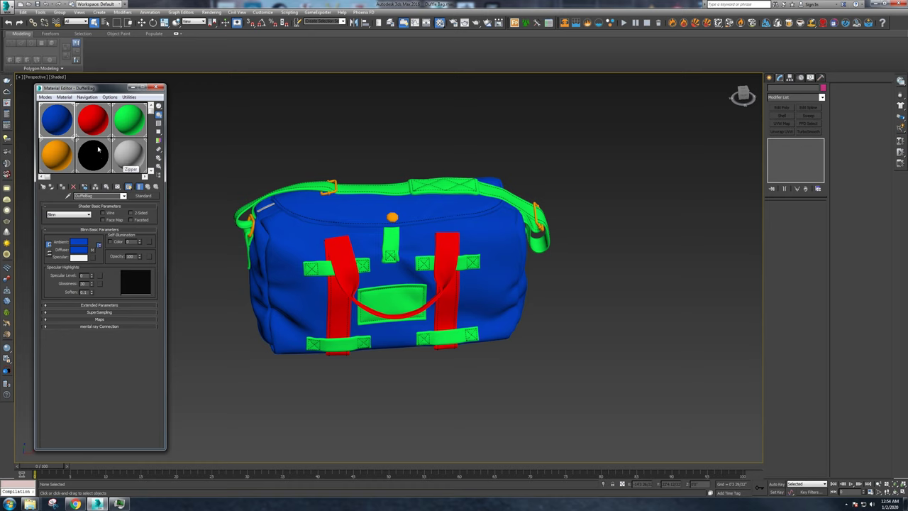
pyautogui.click(142, 196)
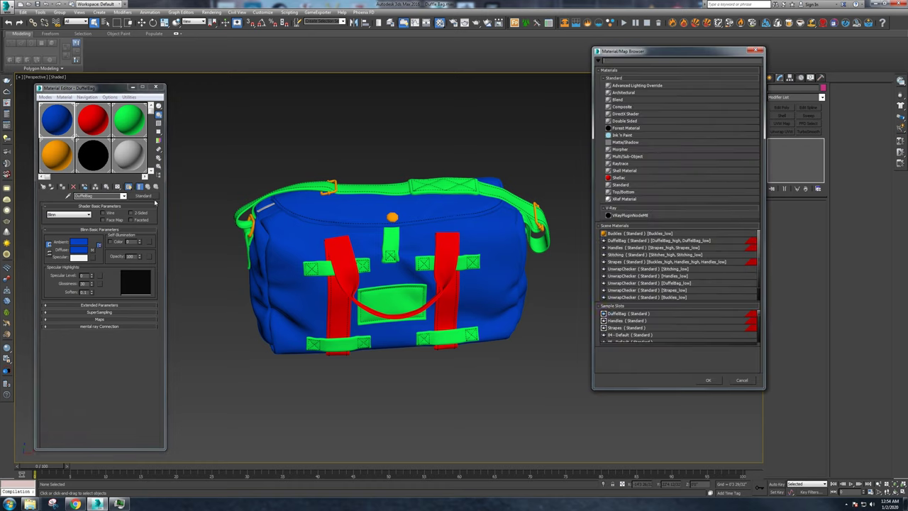
pyautogui.click(620, 84)
pyautogui.click(619, 87)
pyautogui.click(620, 87)
pyautogui.click(756, 50)
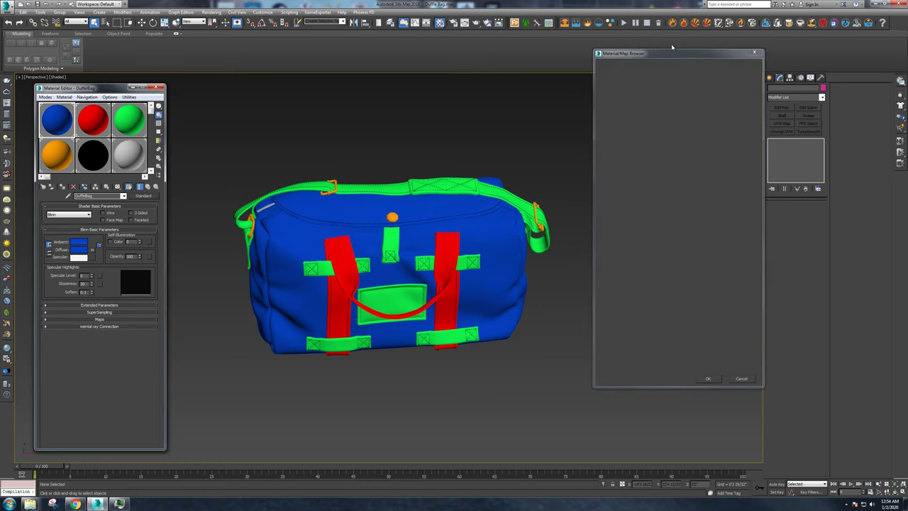
# Set the renderer to V-Ray Next, update 2.1, and change the DuffelBag material's type to VRayMtl.
pyautogui.click(452, 23)
pyautogui.click(380, 130)
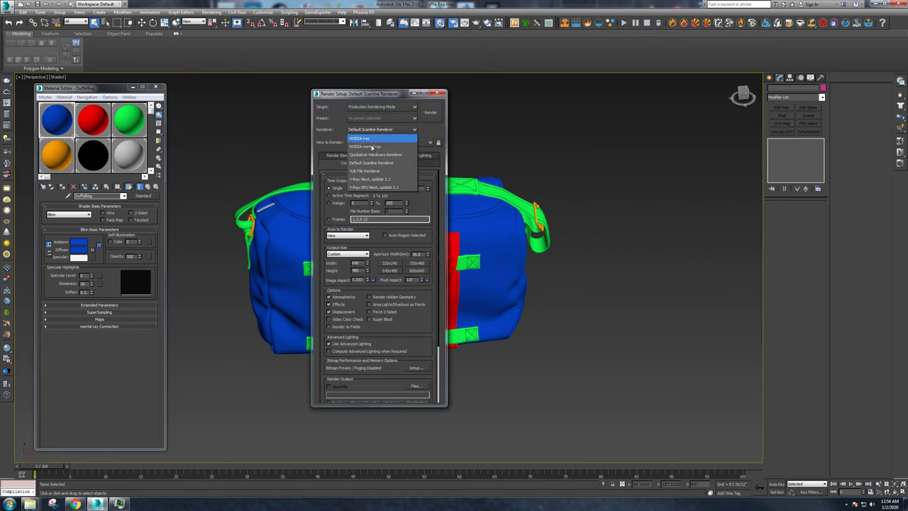
pyautogui.click(368, 179)
pyautogui.click(440, 93)
pyautogui.click(150, 196)
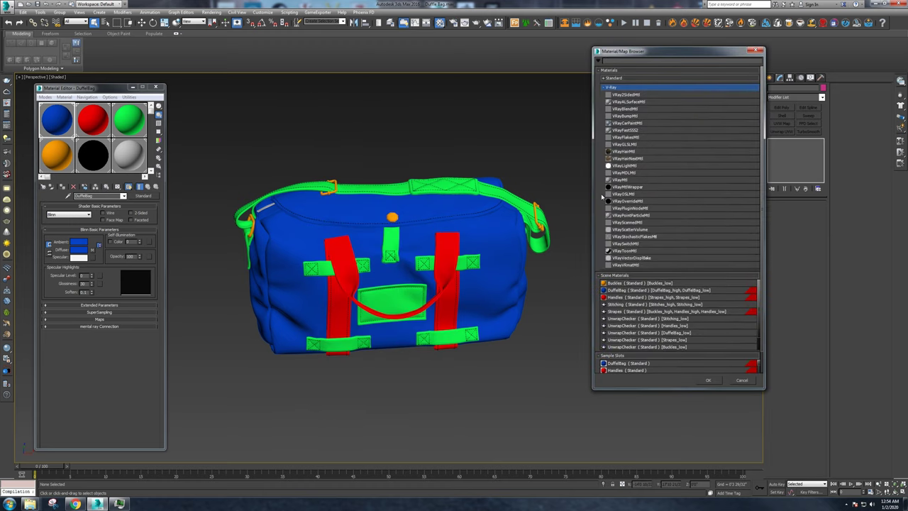
pyautogui.doubleClick(622, 179)
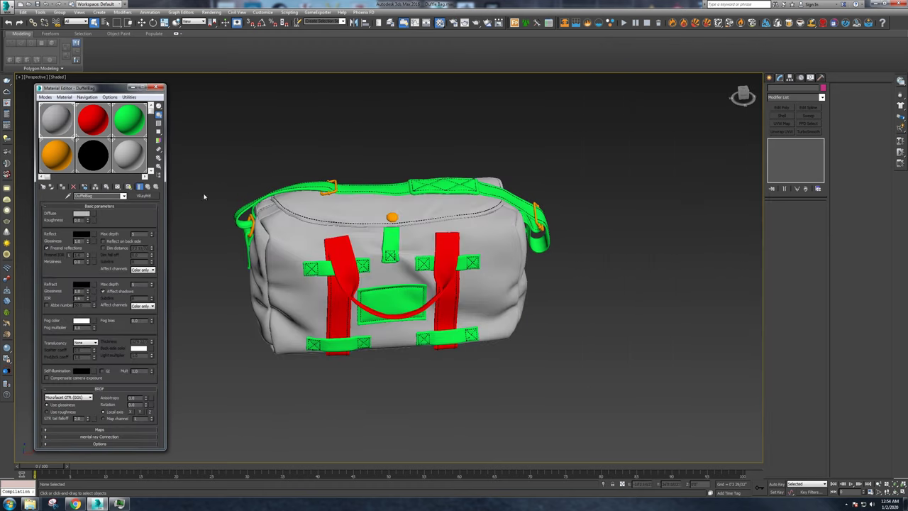
# Assign DuffelBag_Diffuse, DuffelBag_Glossiness and DuffelBag_Reflection from the Texture folder to the material's Diffuse, Glossiness and Reflect slots.
pyautogui.moveTo(30, 503)
pyautogui.click(78, 465)
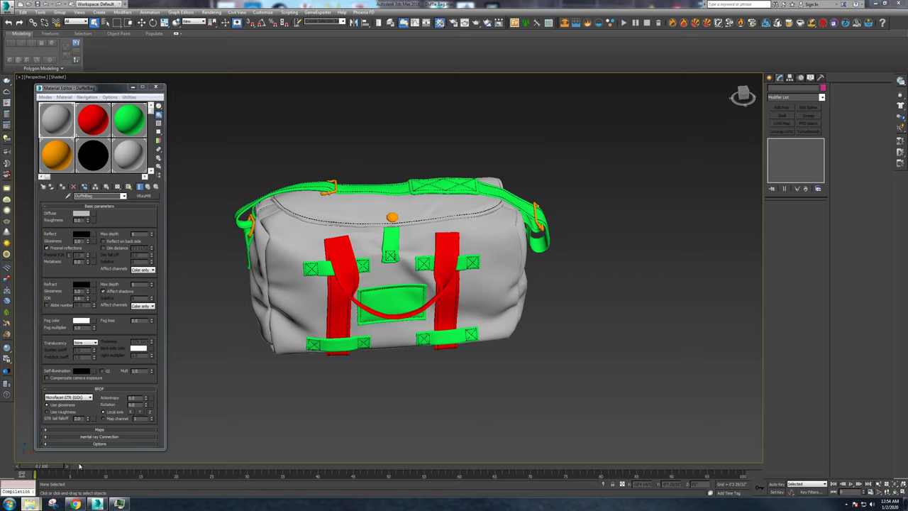
pyautogui.moveTo(907, 97); pyautogui.dragTo(299, 113)
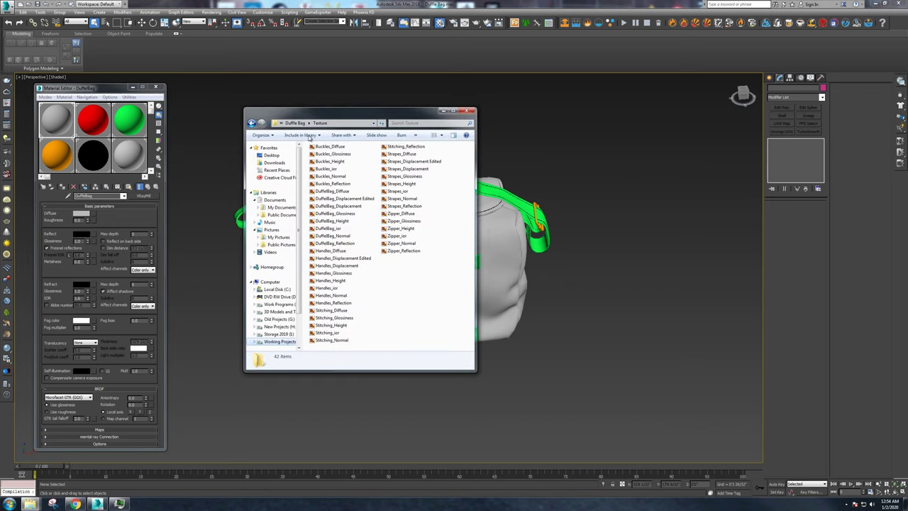
pyautogui.click(322, 193)
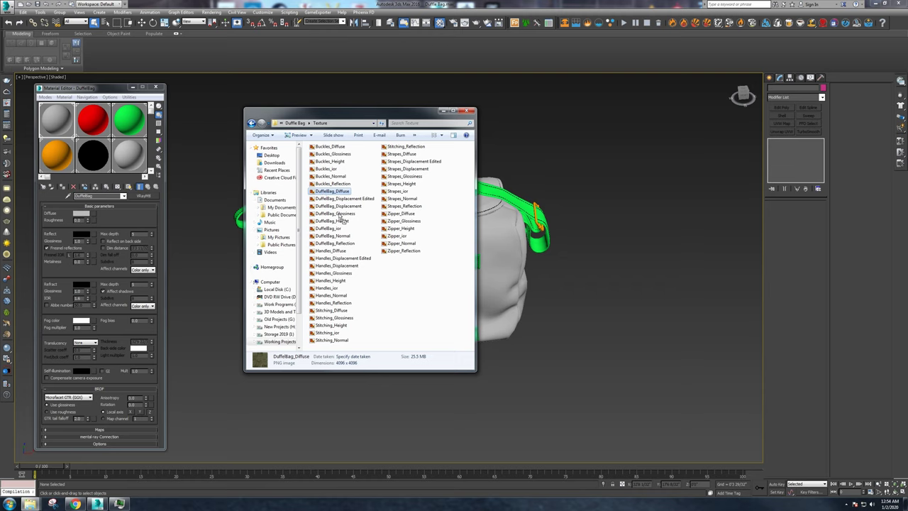
pyautogui.moveTo(339, 214); pyautogui.dragTo(97, 243)
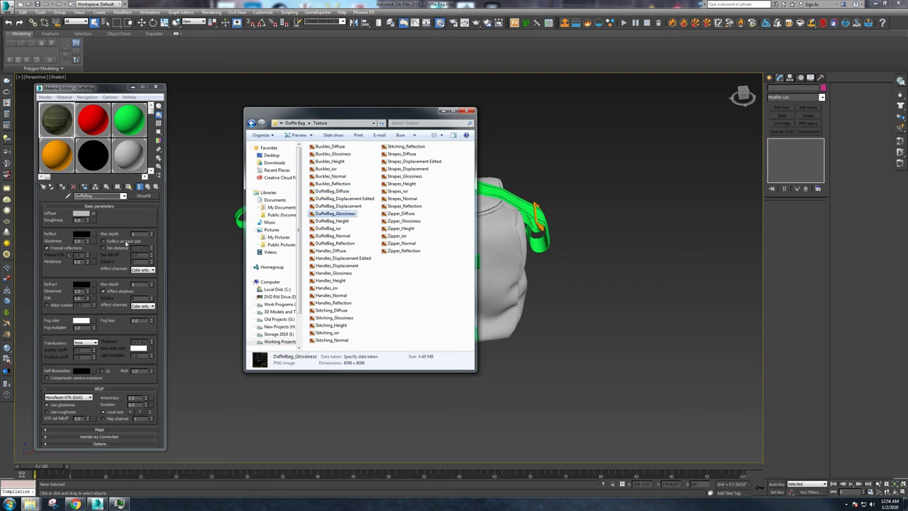
pyautogui.moveTo(334, 243); pyautogui.dragTo(94, 234)
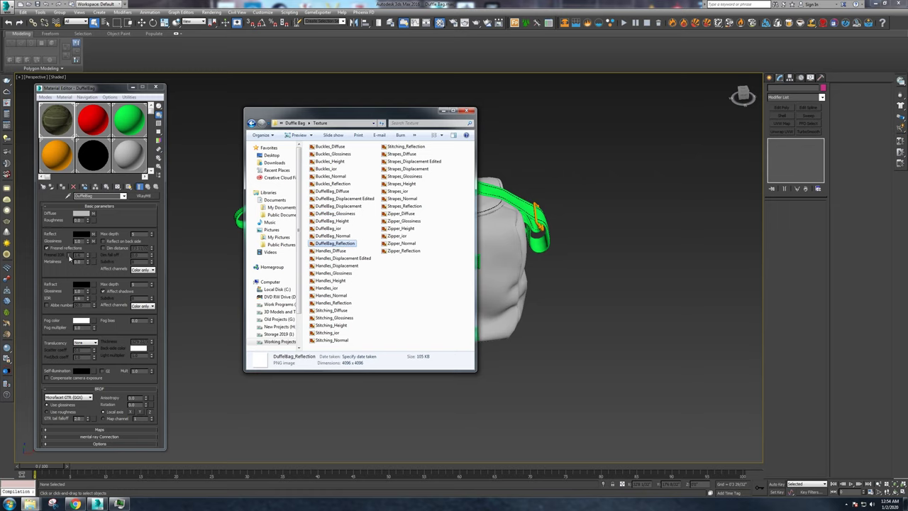
# Unlock the Fresnel IOR of the DuffelBag material and assign the DuffelBag_ior texture to it.
pyautogui.click(70, 256)
pyautogui.hotkey('alt', 'Tab')
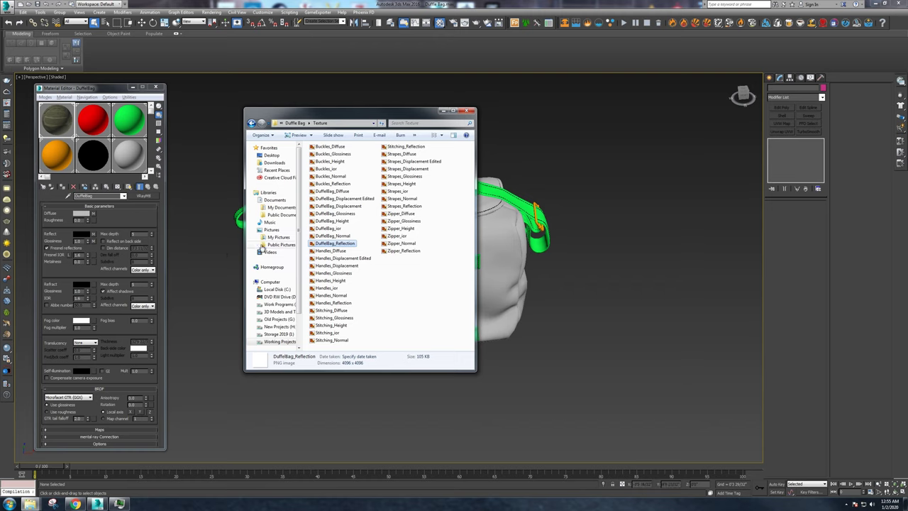
pyautogui.moveTo(339, 230); pyautogui.dragTo(93, 259)
# Add a VRayNormalMap to the Bump slot of the DuffelBag material.
pyautogui.click(113, 435)
pyautogui.scroll(-3, 114, 434)
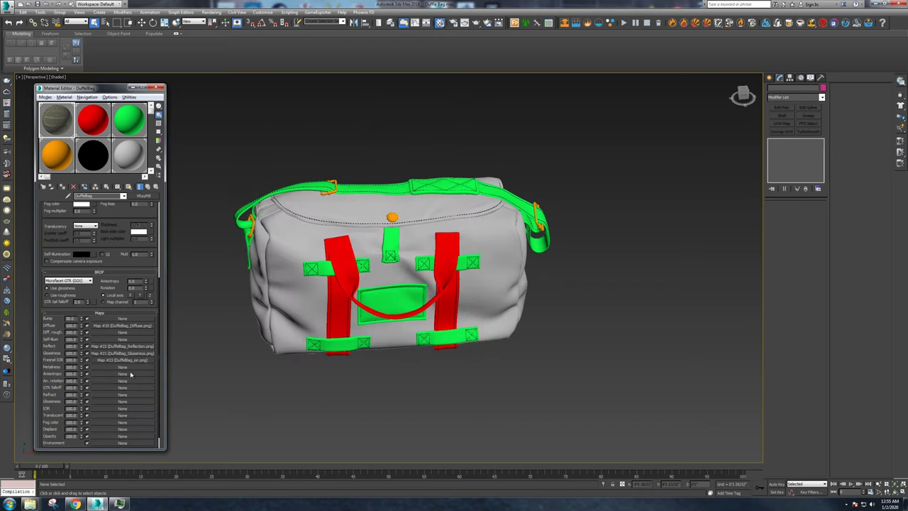
pyautogui.click(125, 319)
pyautogui.doubleClick(627, 208)
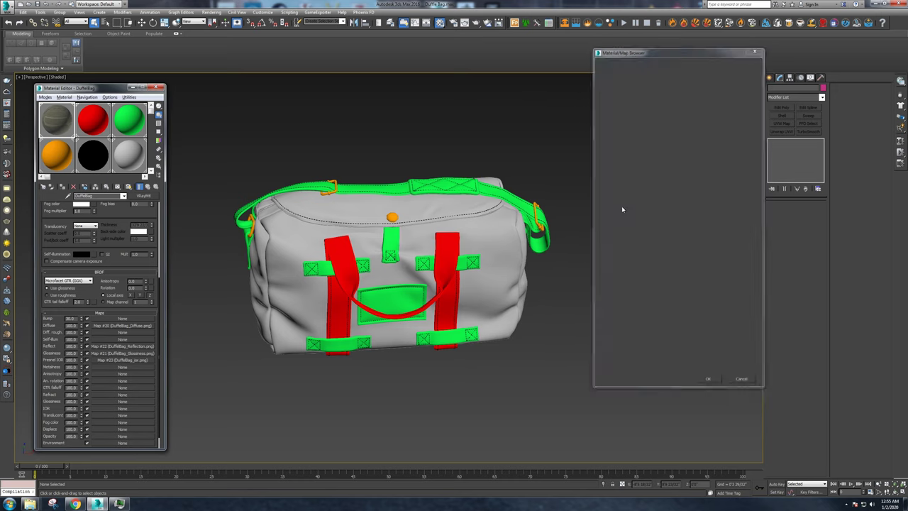
# Assign DuffelBag_Normal as the normal map and DuffelBag_Height as the bump map of the VRayNormalMap.
pyautogui.hotkey('alt', 'Tab')
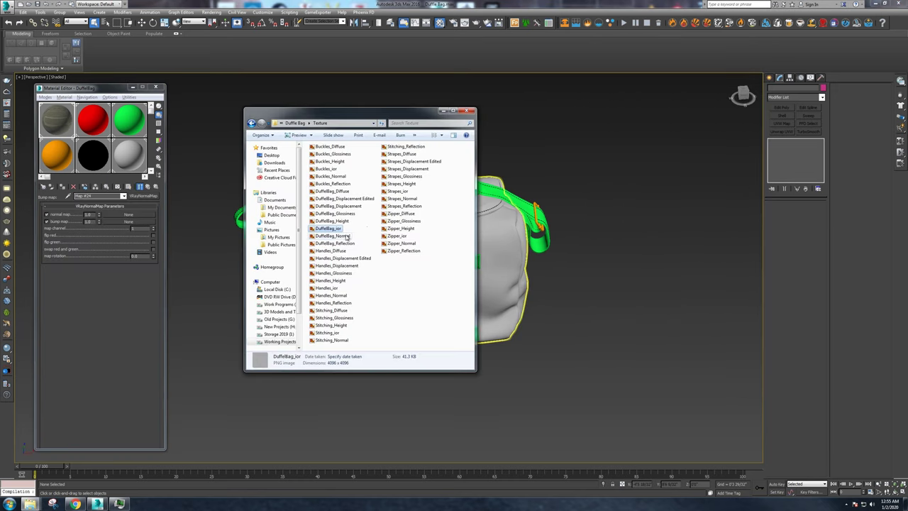
pyautogui.click(331, 236)
pyautogui.moveTo(329, 237); pyautogui.dragTo(135, 214)
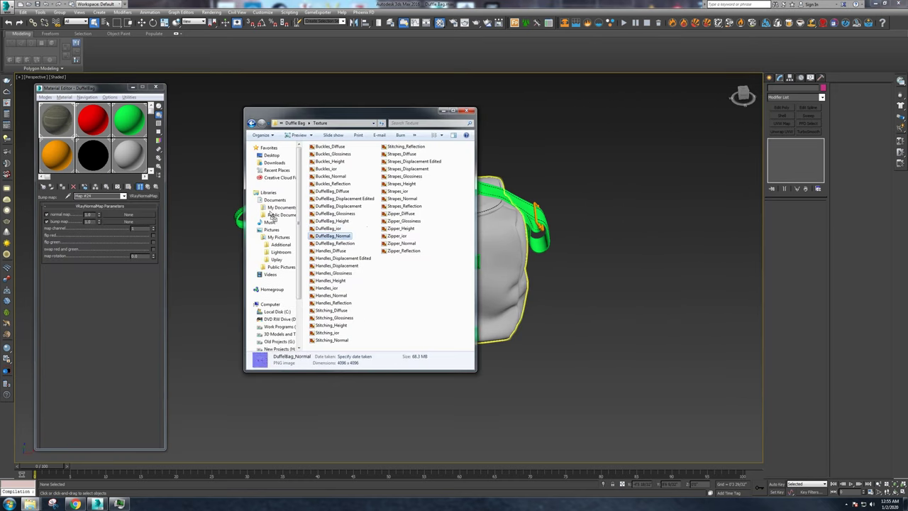
pyautogui.moveTo(344, 226); pyautogui.dragTo(131, 214)
pyautogui.click(331, 221)
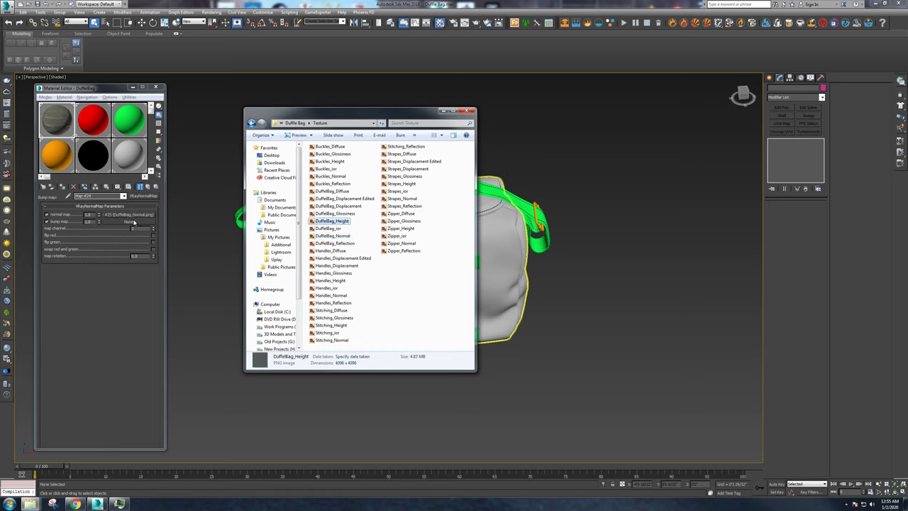
# Set the blur of the DuffelBag_Normal and DuffelBag_Height bitmaps to 0.2 and override their gamma.
pyautogui.click(131, 214)
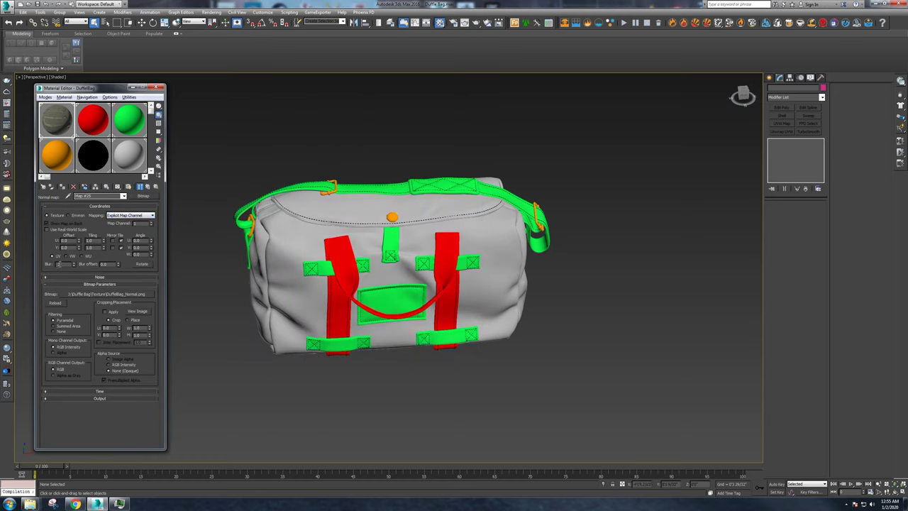
pyautogui.click(88, 297)
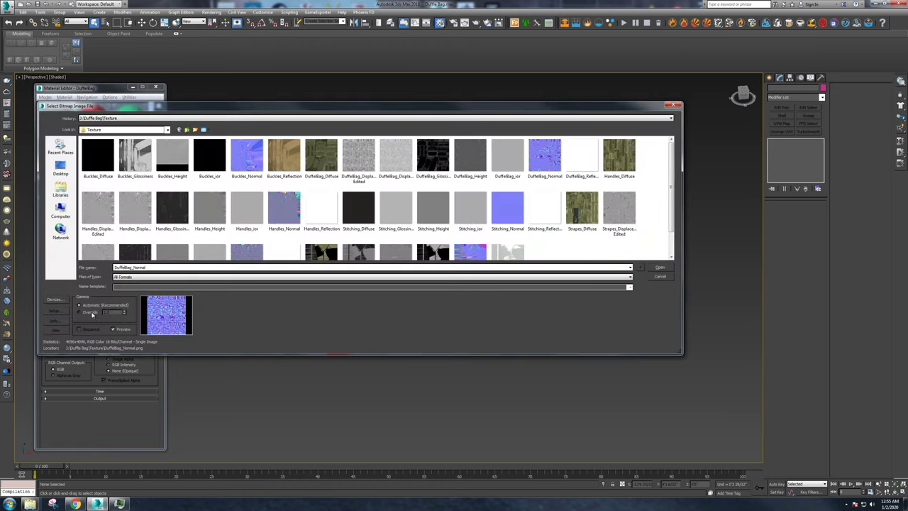
pyautogui.click(663, 278)
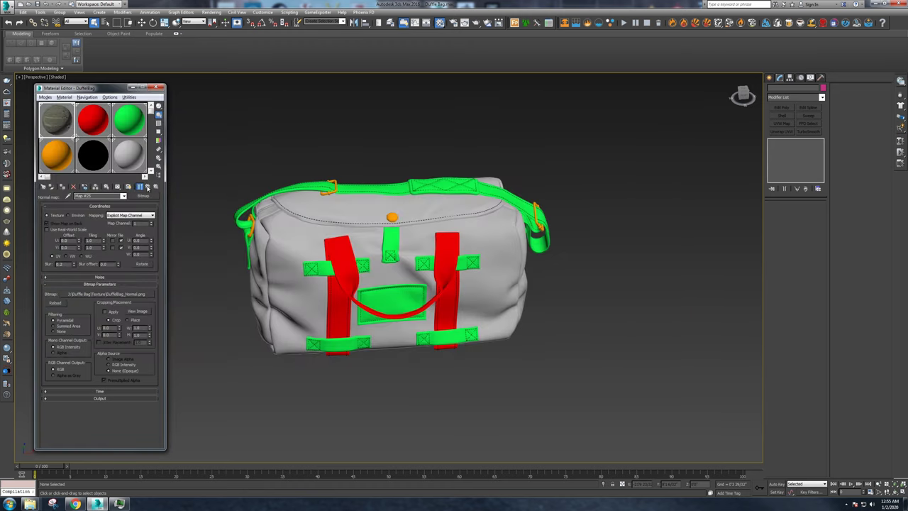
pyautogui.click(156, 188)
pyautogui.click(119, 295)
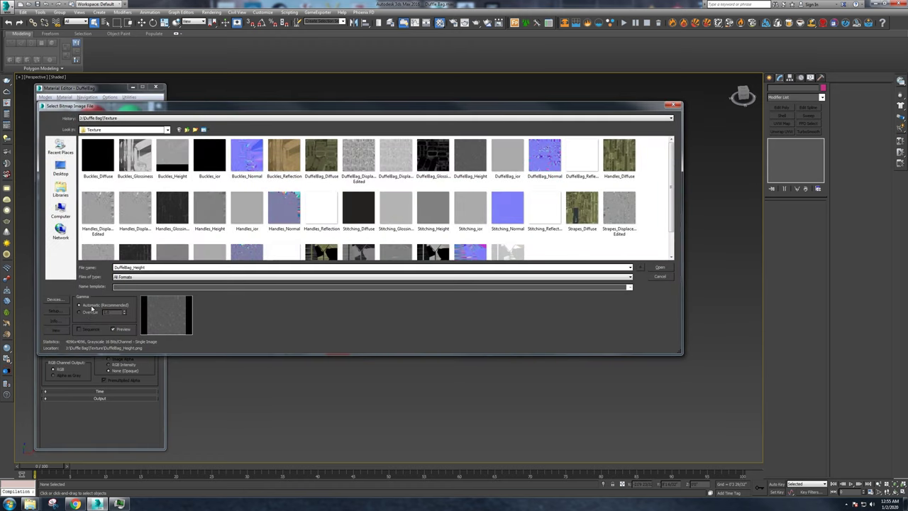
pyautogui.click(660, 268)
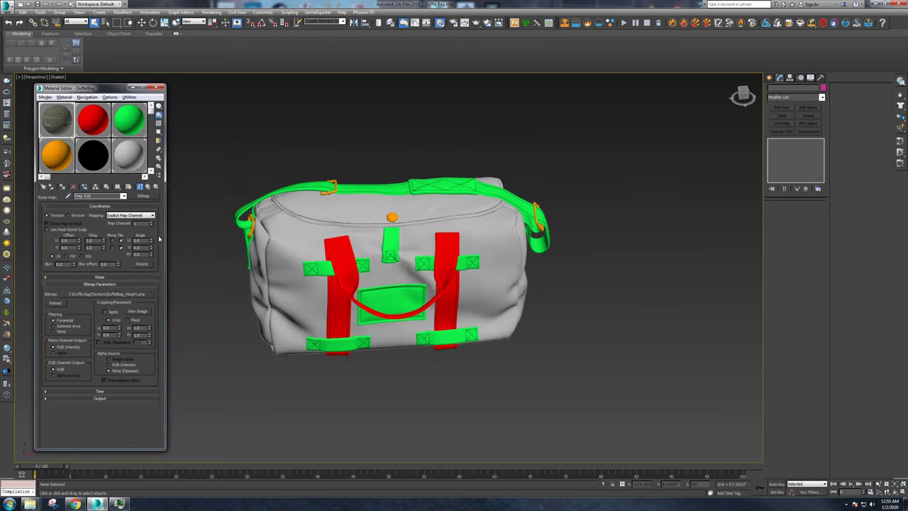
pyautogui.doubleClick(60, 264)
# Reload the DuffelBag_Glossiness and DuffelBag_ior bitmaps with a gamma override of 1.0.
pyautogui.click(155, 187)
pyautogui.click(155, 186)
pyautogui.click(107, 294)
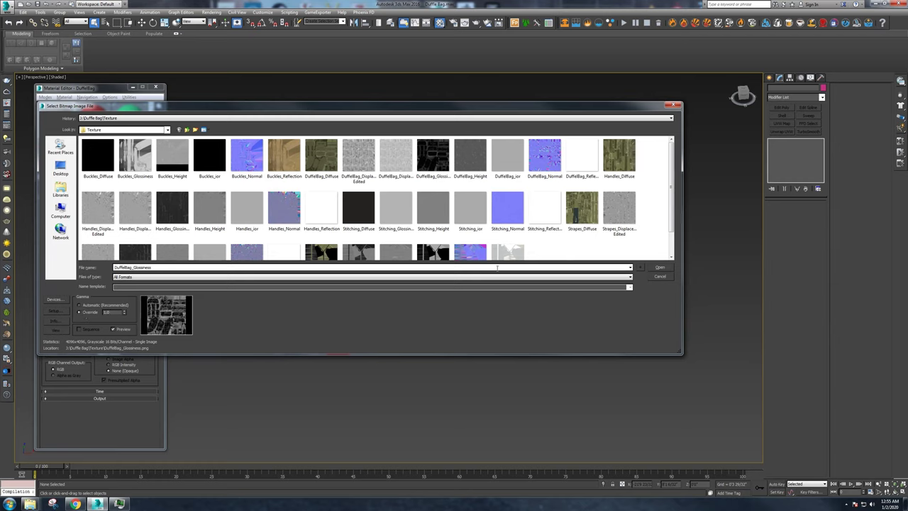
pyautogui.click(660, 267)
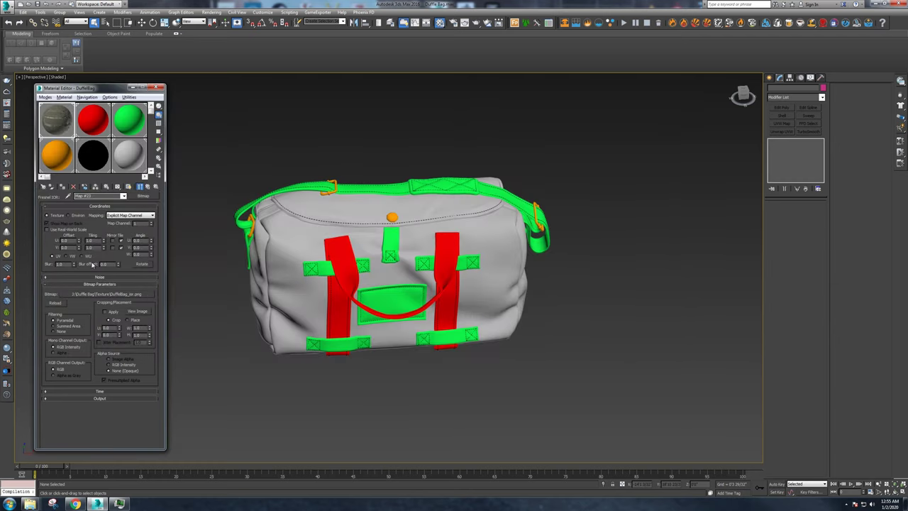
pyautogui.click(104, 297)
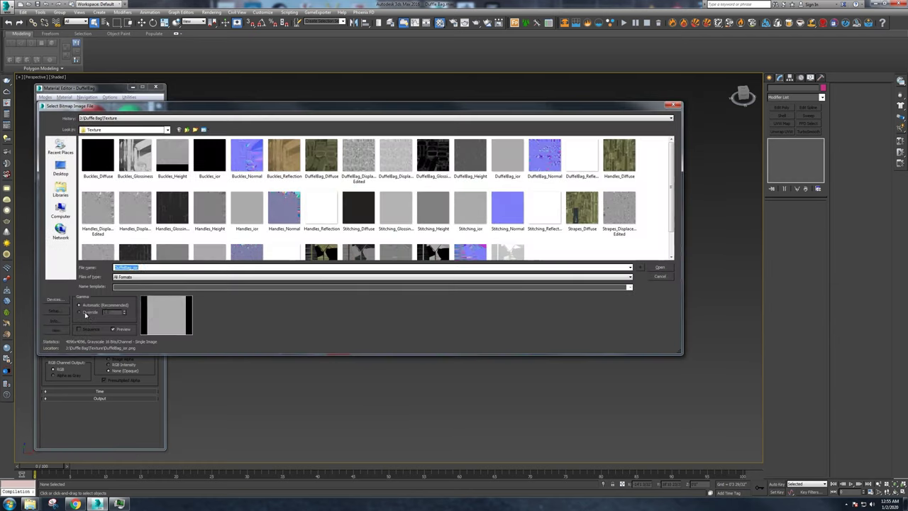
pyautogui.click(660, 267)
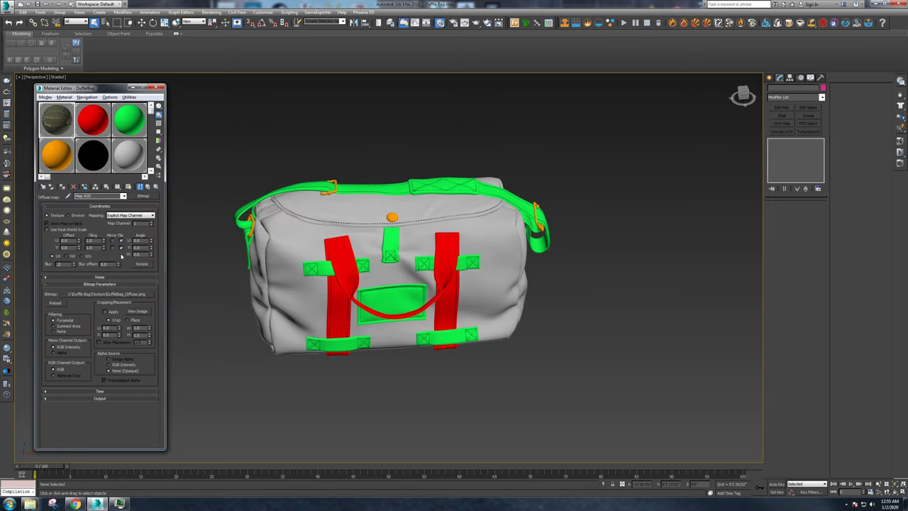
# Return to the top level of the DuffelBag material and show it shaded in the viewport.
pyautogui.click(148, 187)
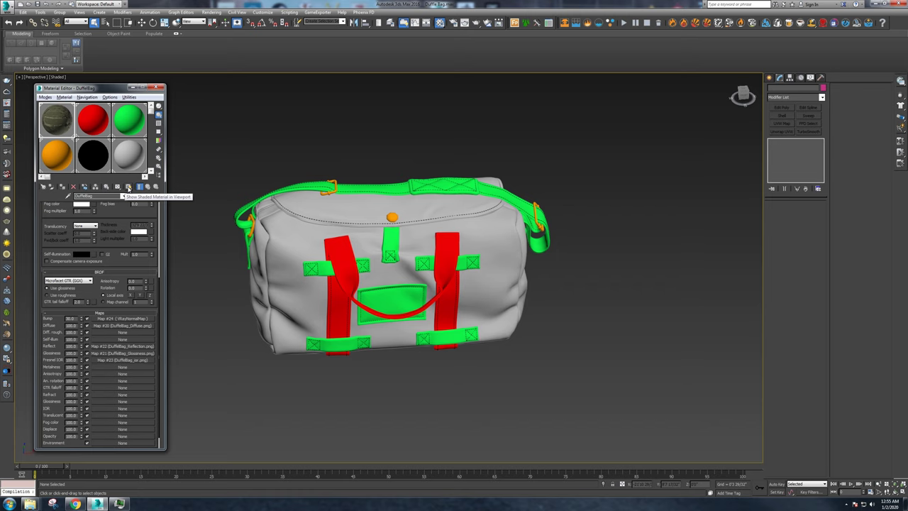
pyautogui.click(129, 188)
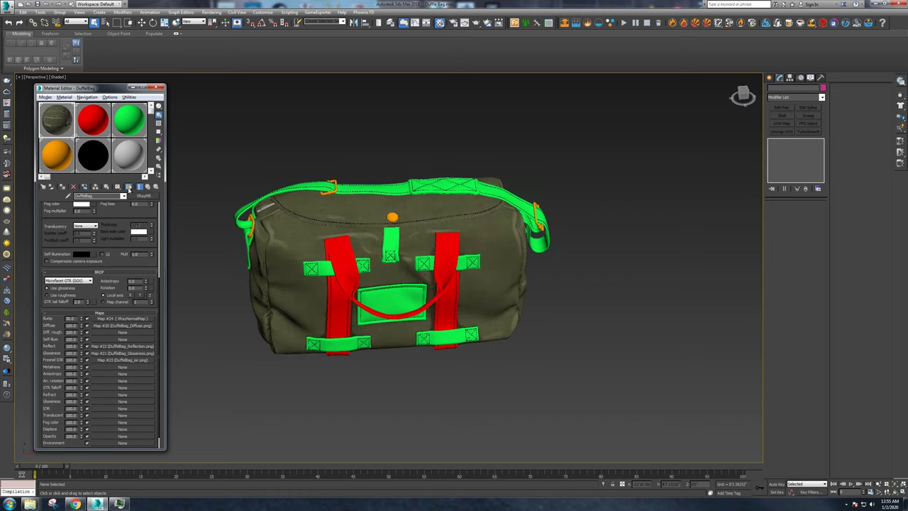
pyautogui.click(327, 242)
pyautogui.click(568, 359)
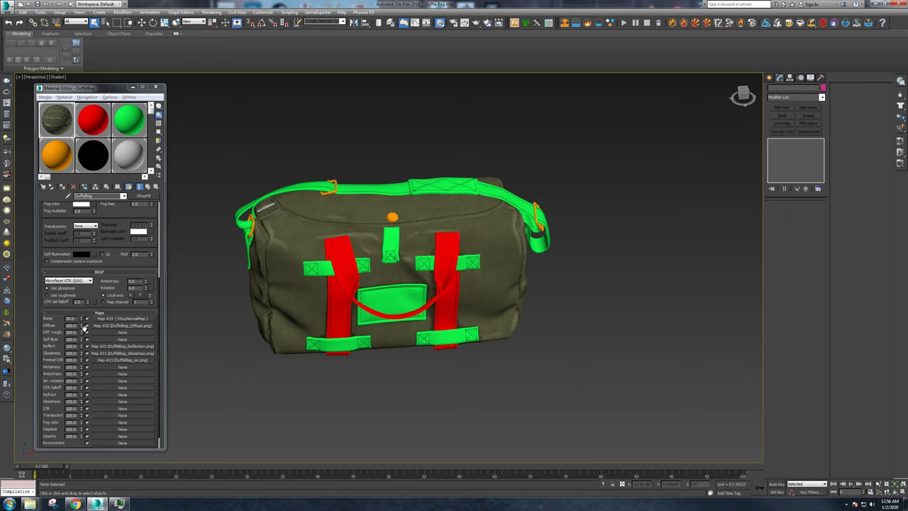
# Try a Bump amount of 100 on the DuffelBag material and set it to 40.
pyautogui.moveTo(74, 319); pyautogui.dragTo(62, 318)
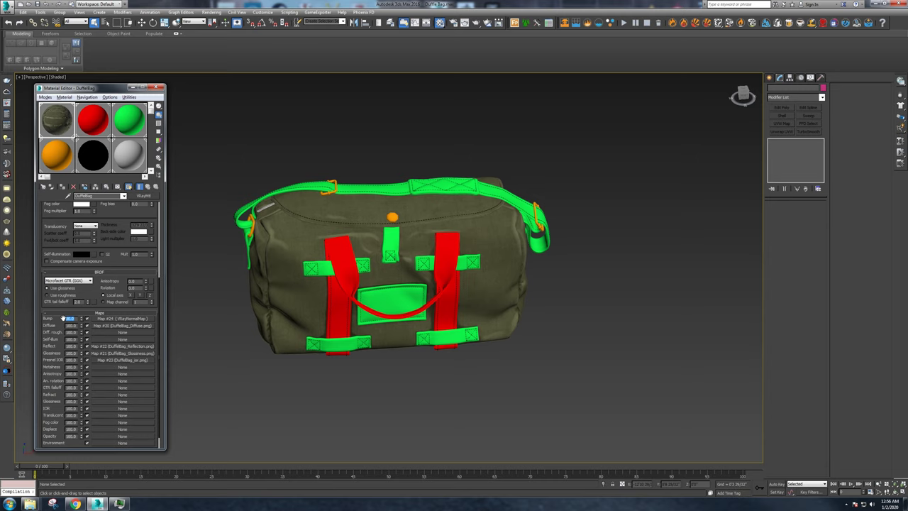
pyautogui.write('100')
pyautogui.press('Return')
pyautogui.write('40')
pyautogui.press('Return')
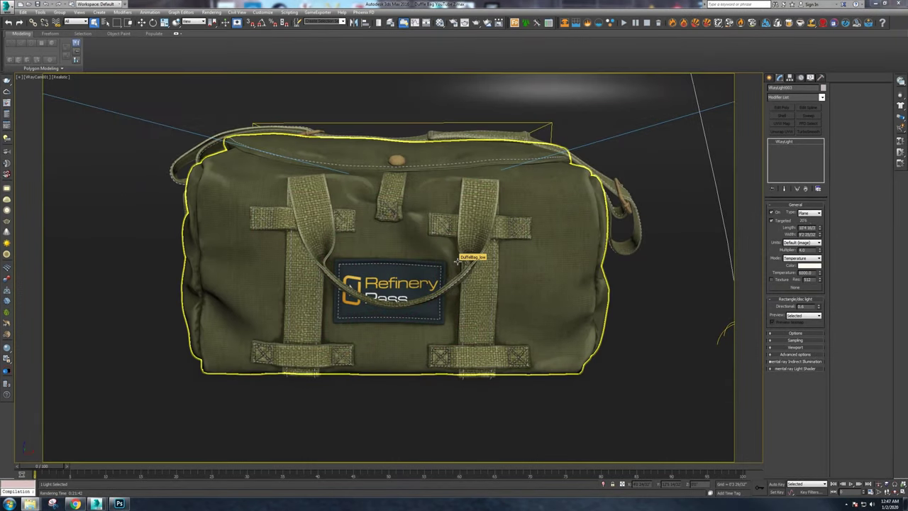
# Examine the duffel bag's displacement modifier and the surrounding lights, camera and backdrop in Perspective view.
pyautogui.click(559, 242)
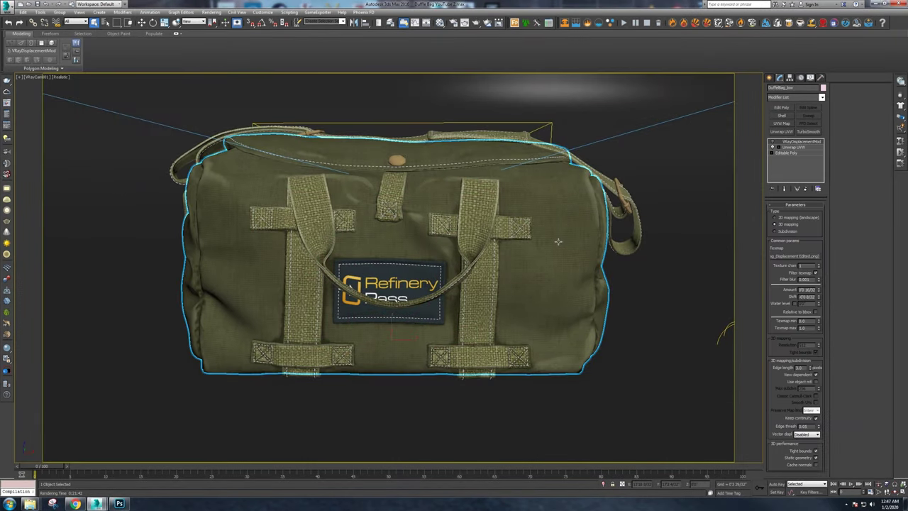
pyautogui.press('p')
pyautogui.scroll(-8, 391, 225)
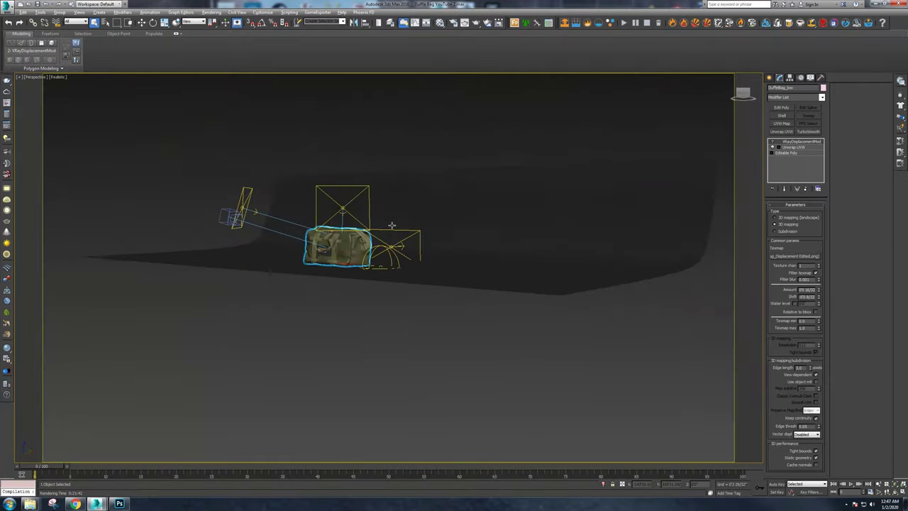
pyautogui.keyDown('alt'); pyautogui.moveTo(392, 224); pyautogui.dragTo(478, 164, button='middle'); pyautogui.keyUp('alt')
pyautogui.click(504, 236)
pyautogui.keyDown('alt'); pyautogui.moveTo(400, 265); pyautogui.dragTo(472, 251, button='middle'); pyautogui.keyUp('alt')
pyautogui.scroll(3, 397, 245)
pyautogui.keyDown('alt'); pyautogui.moveTo(397, 246); pyautogui.dragTo(483, 256, button='middle'); pyautogui.keyUp('alt')
pyautogui.click(561, 430)
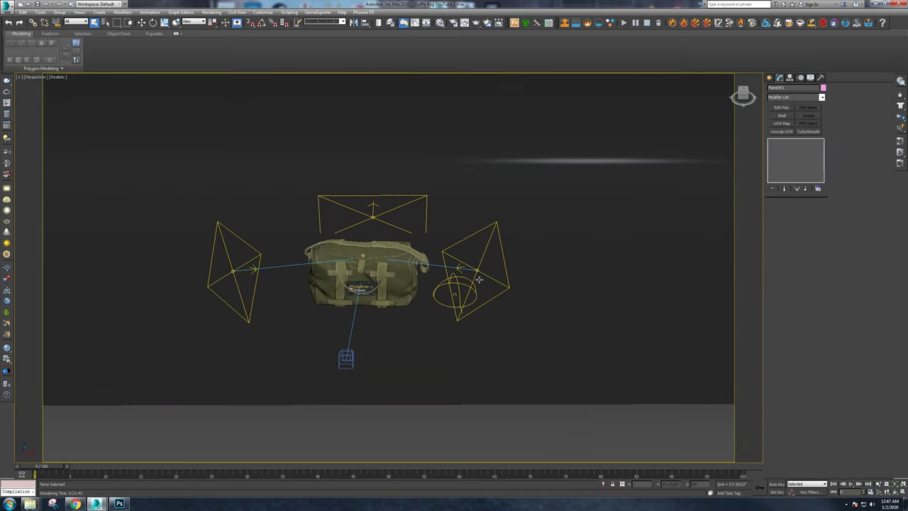
# Examine the general settings and options of the two V-Ray plane lights on either side of the bag.
pyautogui.click(478, 280)
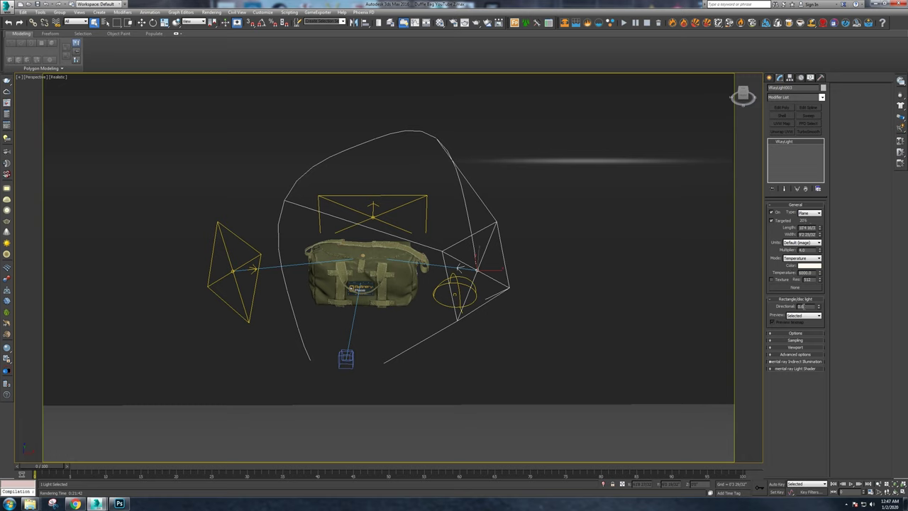
pyautogui.click(795, 334)
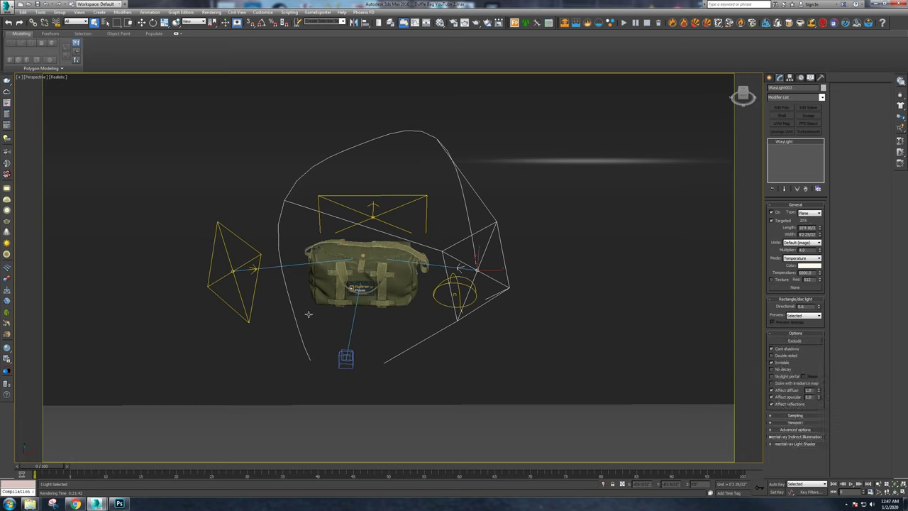
pyautogui.click(237, 268)
pyautogui.doubleClick(813, 273)
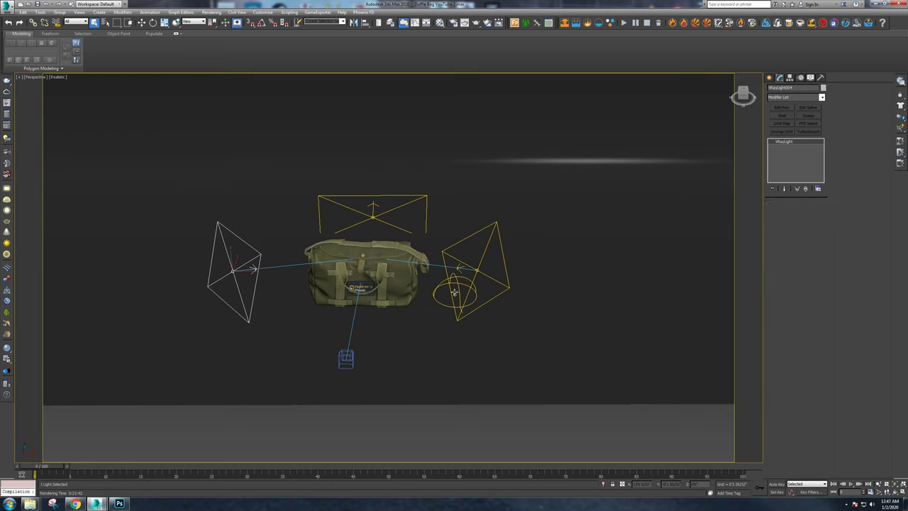
# Inspect the dome light's settings and view an enlarged preview of its VRayHDRI map.
pyautogui.click(454, 290)
pyautogui.click(439, 22)
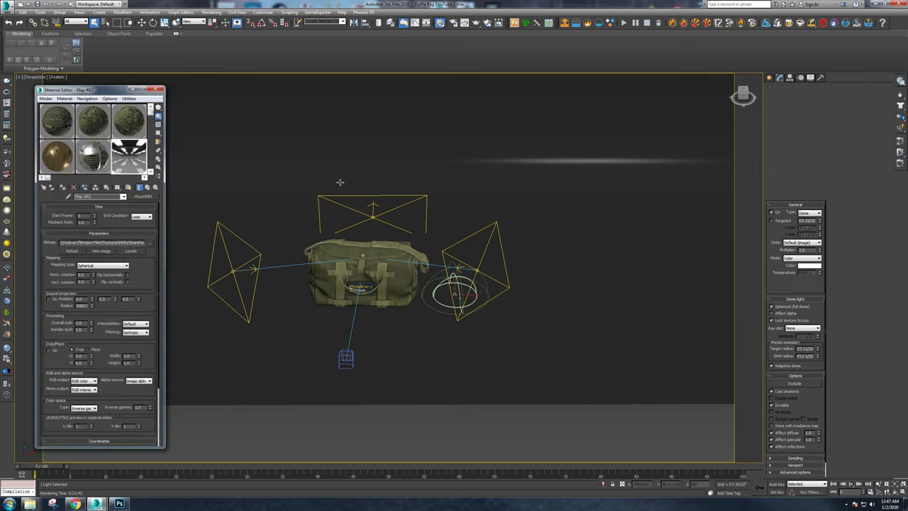
pyautogui.doubleClick(129, 156)
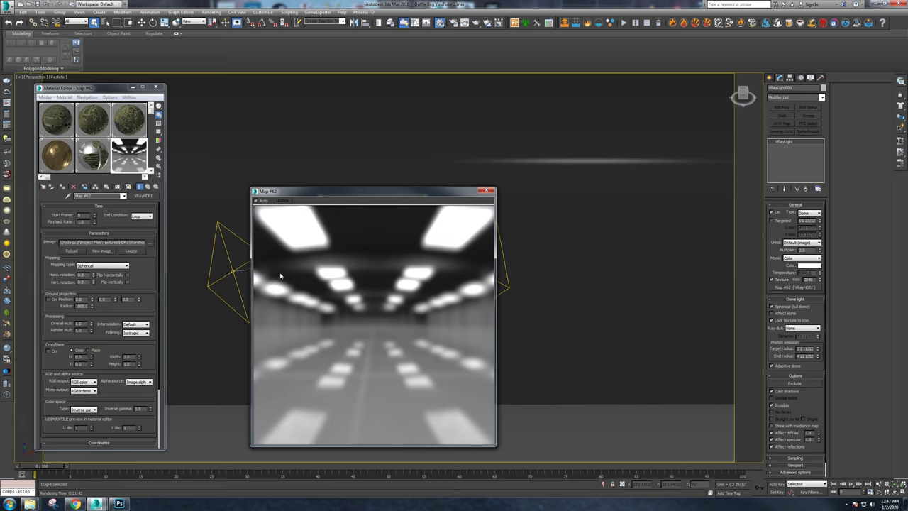
pyautogui.click(488, 191)
# Switch the viewport to the V-Ray camera view and close the Material Editor.
pyautogui.press('c')
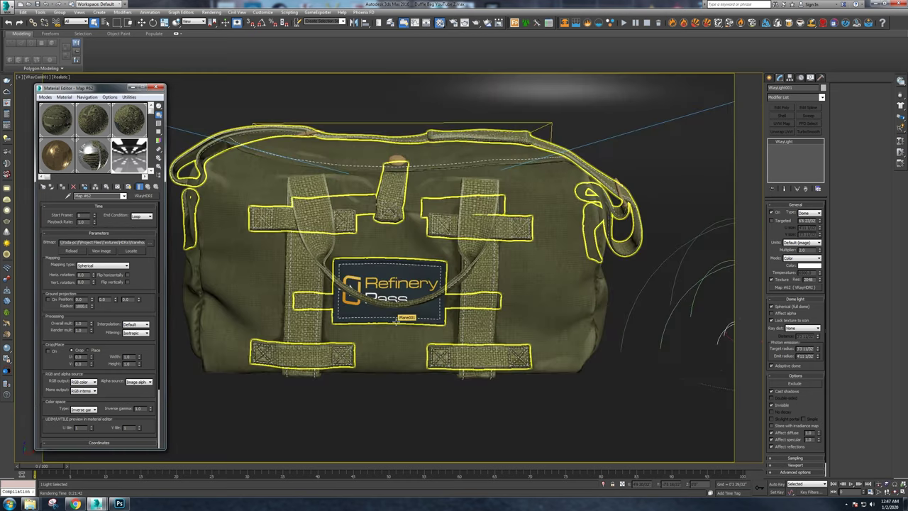
pyautogui.click(173, 105)
pyautogui.click(160, 87)
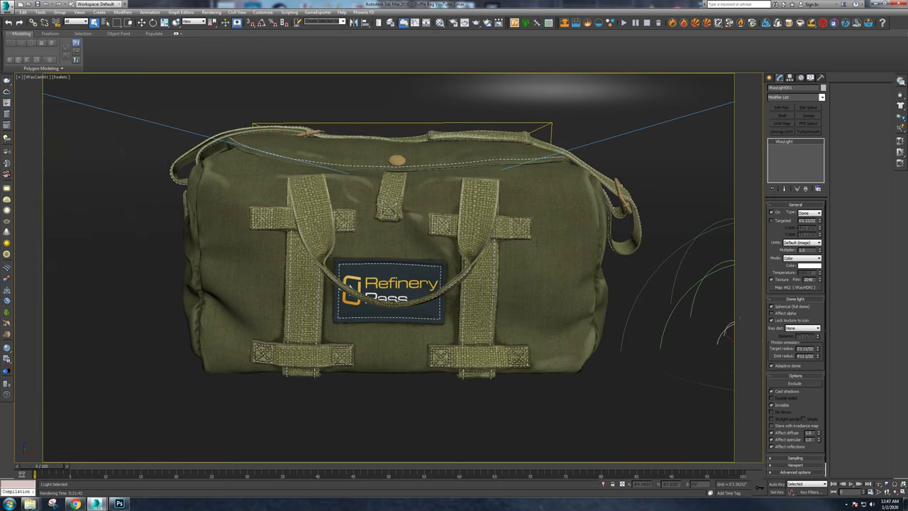
# Open the render DuffleBag w displacement 2 from the renders folder and examine its strap, buckle and logo patch detail up close.
pyautogui.moveTo(27, 504)
pyautogui.click(46, 466)
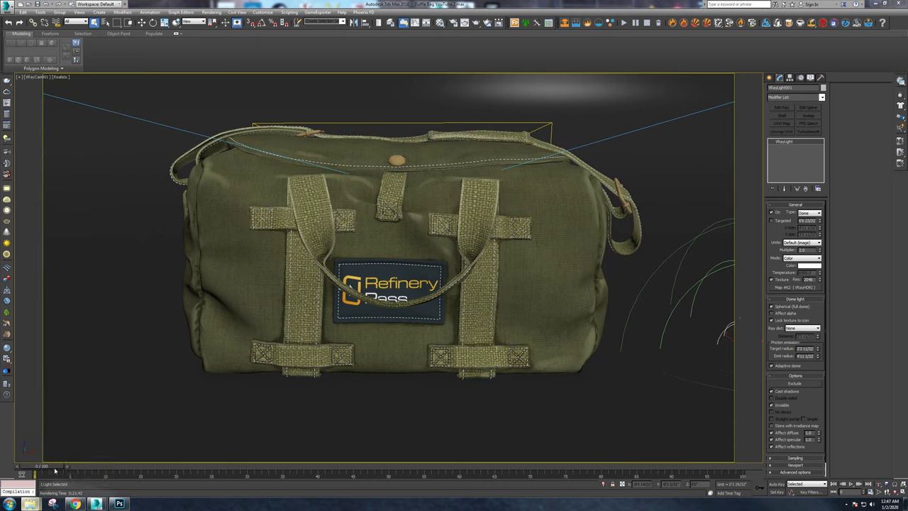
pyautogui.doubleClick(381, 163)
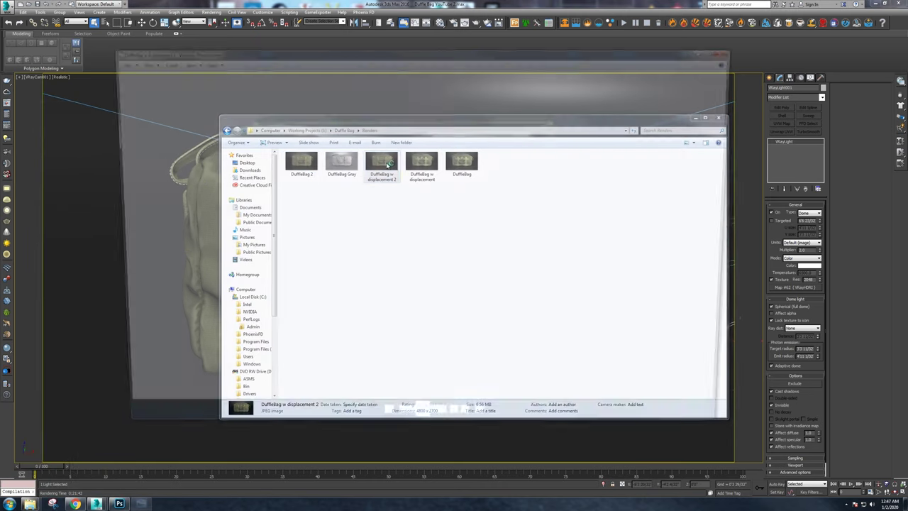
pyautogui.scroll(2, 493, 232)
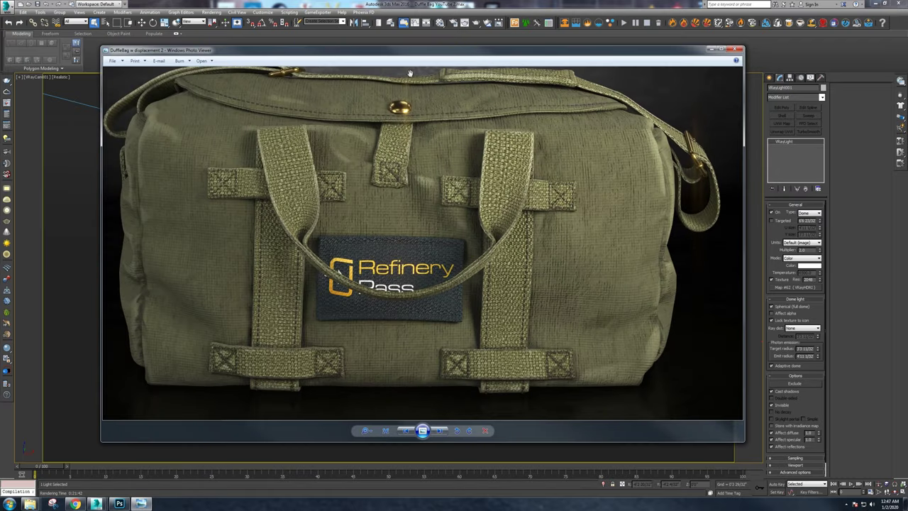
pyautogui.doubleClick(402, 53)
pyautogui.moveTo(471, 126); pyautogui.dragTo(510, 202)
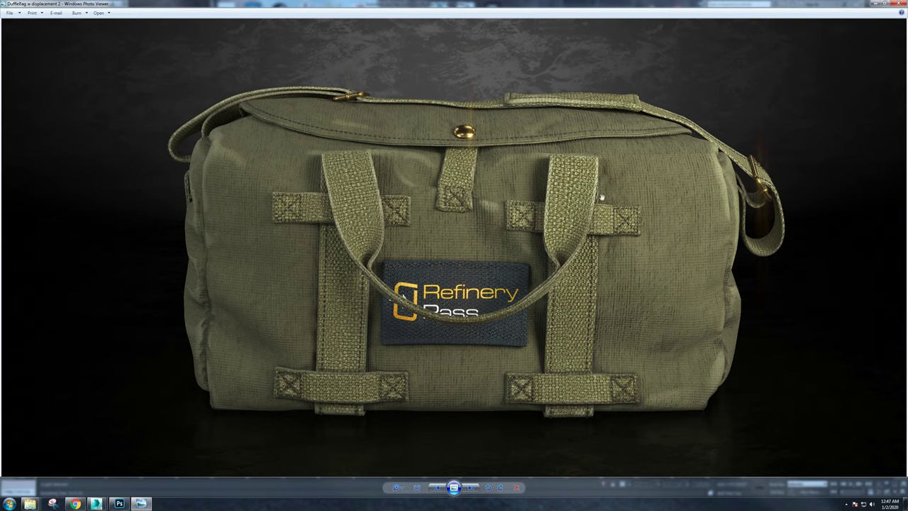
pyautogui.scroll(3, 343, 125)
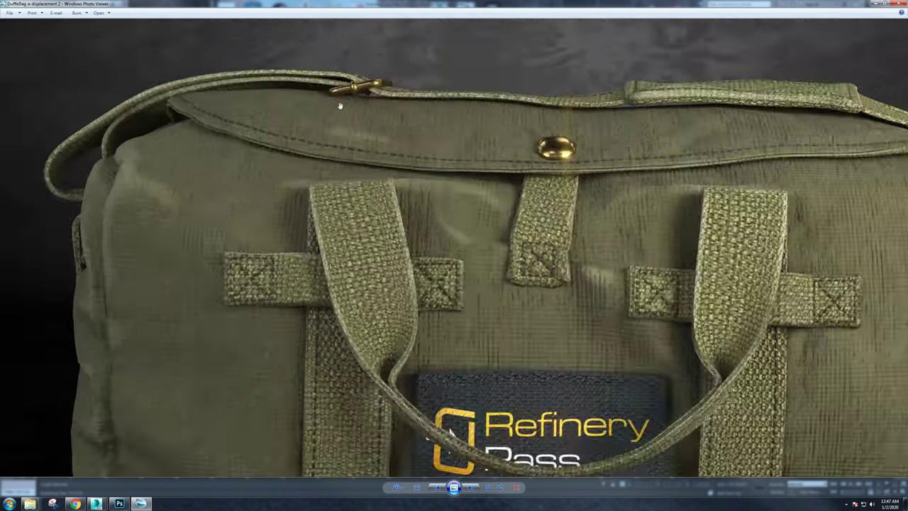
pyautogui.moveTo(307, 57); pyautogui.dragTo(123, 129)
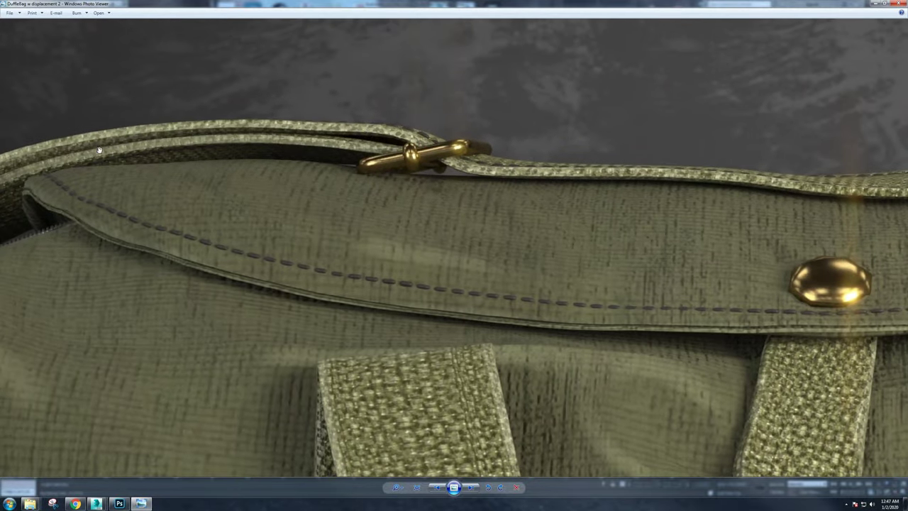
pyautogui.scroll(-5, 532, 155)
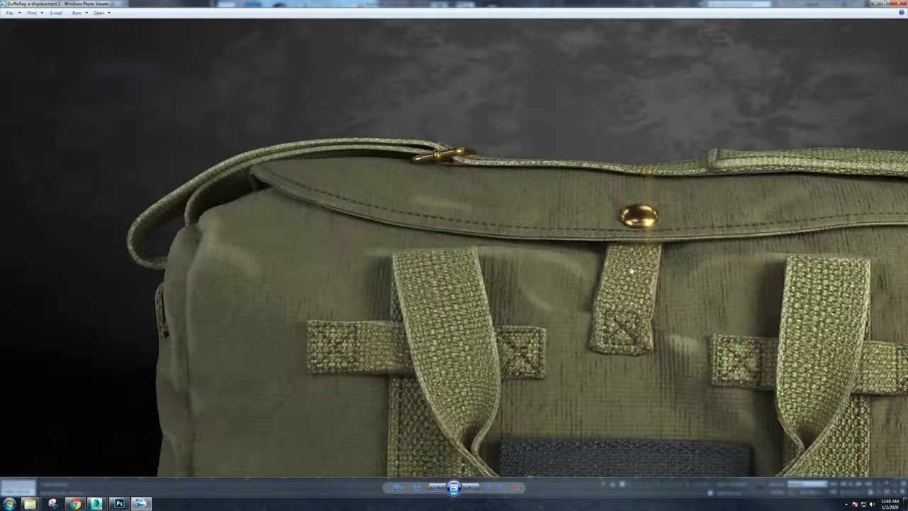
pyautogui.scroll(5, 477, 299)
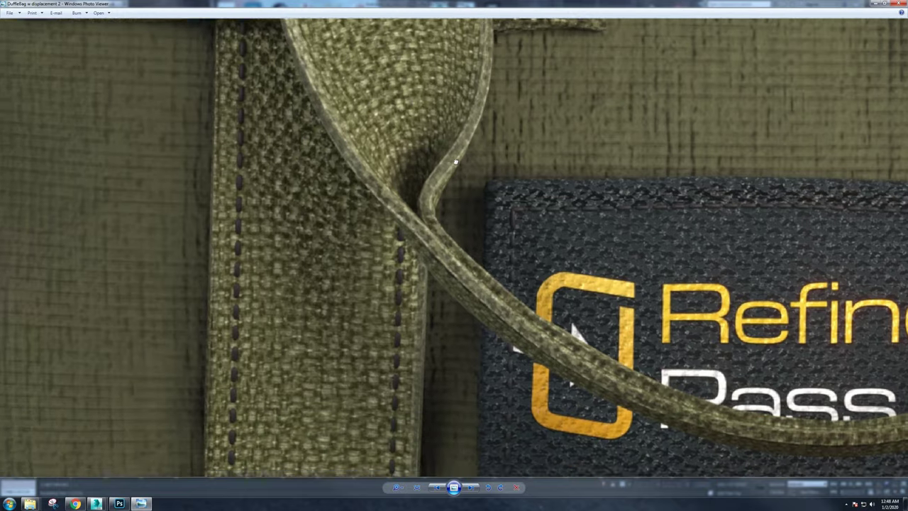
pyautogui.scroll(-5, 496, 192)
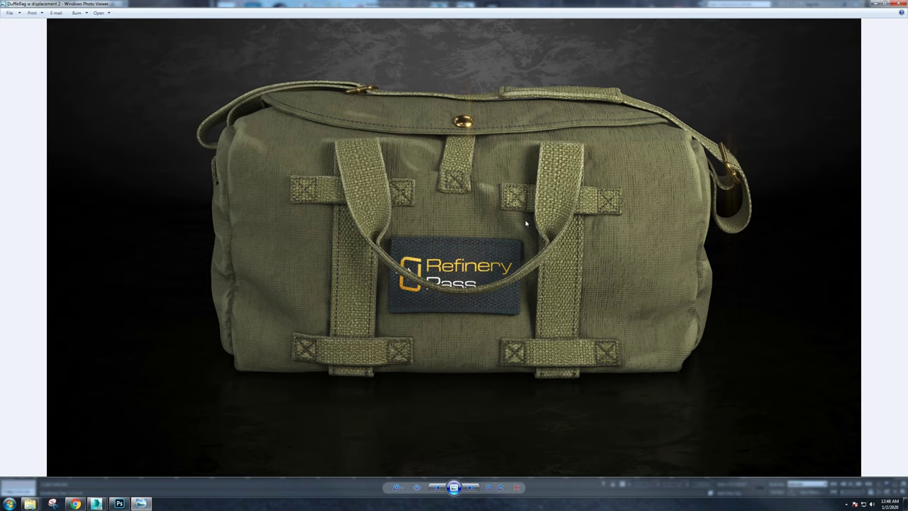
# Switch to the DuffleBag 2 render and examine the displaced fabric and strap weave across the bag's front.
pyautogui.press('Left')
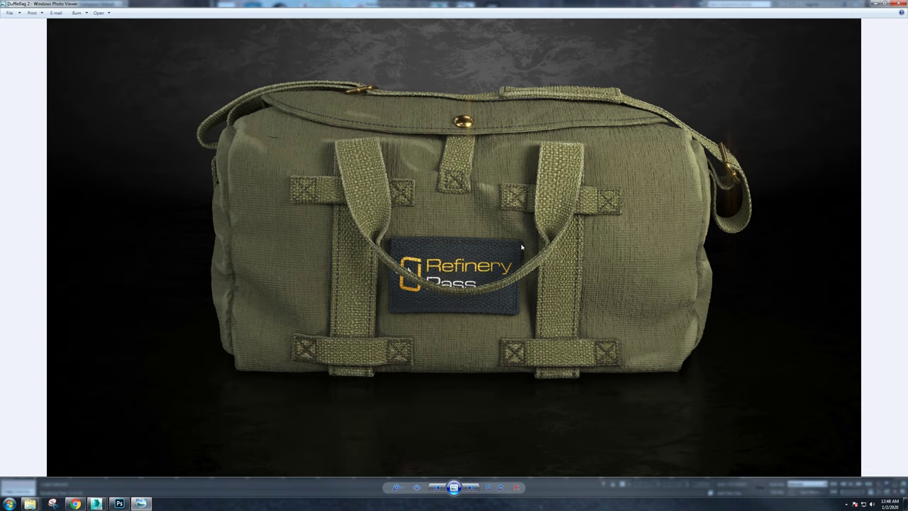
pyautogui.scroll(5, 328, 77)
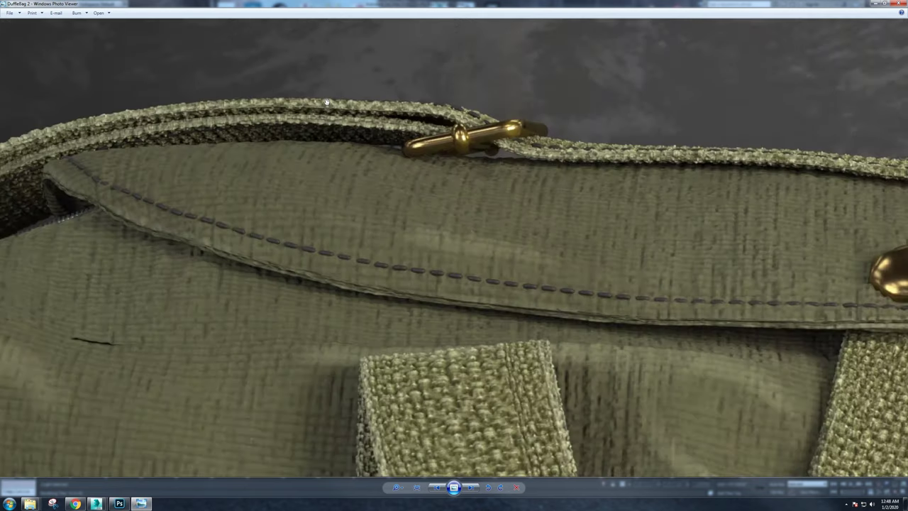
pyautogui.scroll(1, 326, 103)
pyautogui.moveTo(446, 315); pyautogui.dragTo(440, 135)
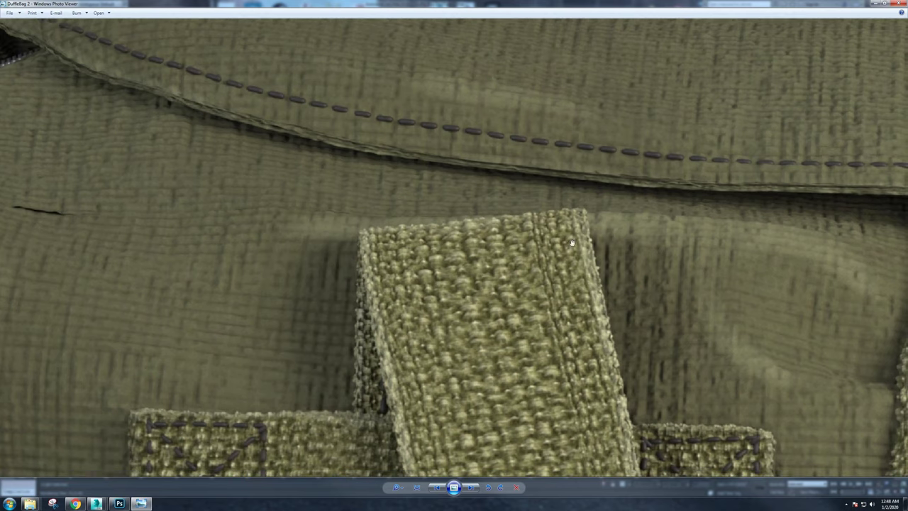
pyautogui.moveTo(600, 273); pyautogui.dragTo(419, 184)
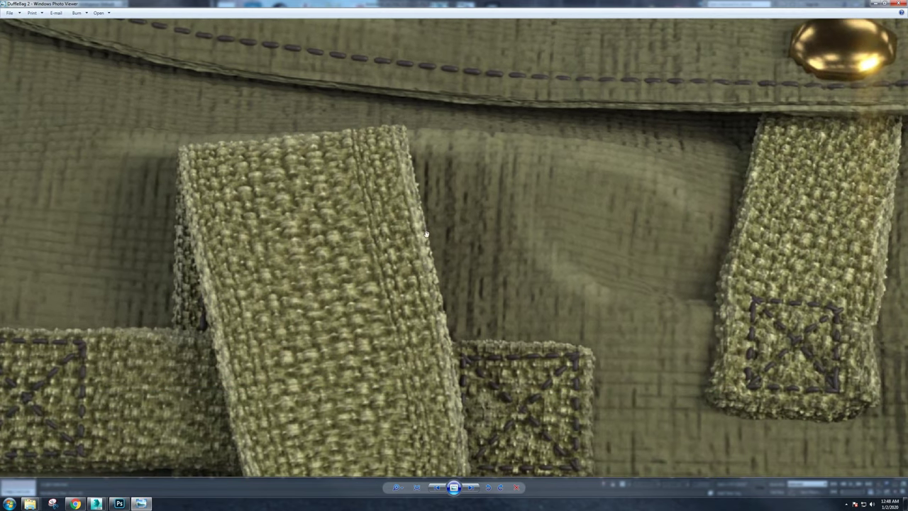
pyautogui.moveTo(719, 259); pyautogui.dragTo(468, 243)
pyautogui.moveTo(702, 289); pyautogui.dragTo(472, 200)
pyautogui.moveTo(608, 280); pyautogui.dragTo(451, 281)
pyautogui.moveTo(601, 105); pyautogui.dragTo(452, 134)
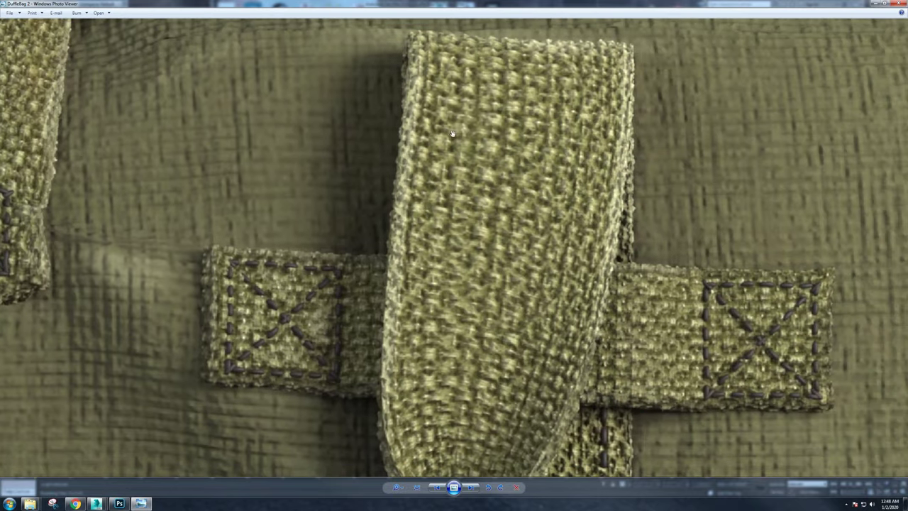
pyautogui.scroll(-5, 452, 133)
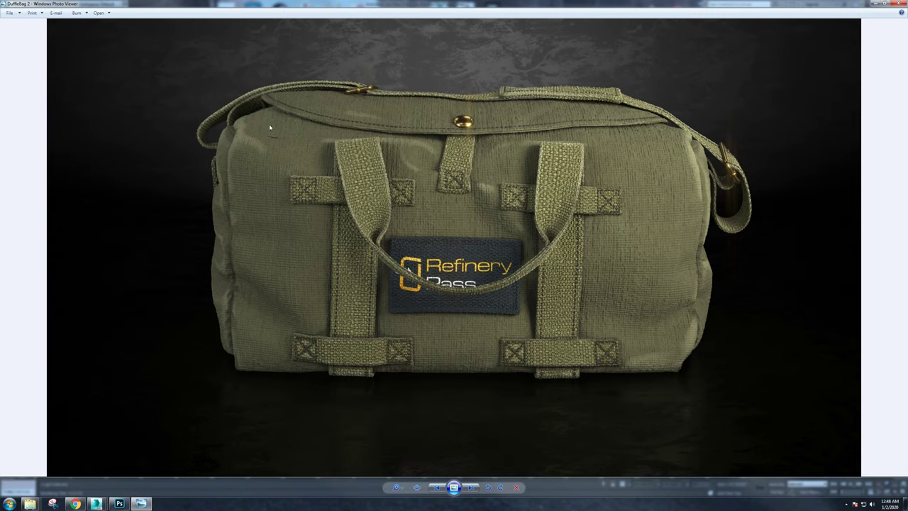
# Examine the dark split in the fabric near the bag's upper corner in the DuffleBag 2 render.
pyautogui.scroll(8, 269, 127)
pyautogui.scroll(-2, 314, 162)
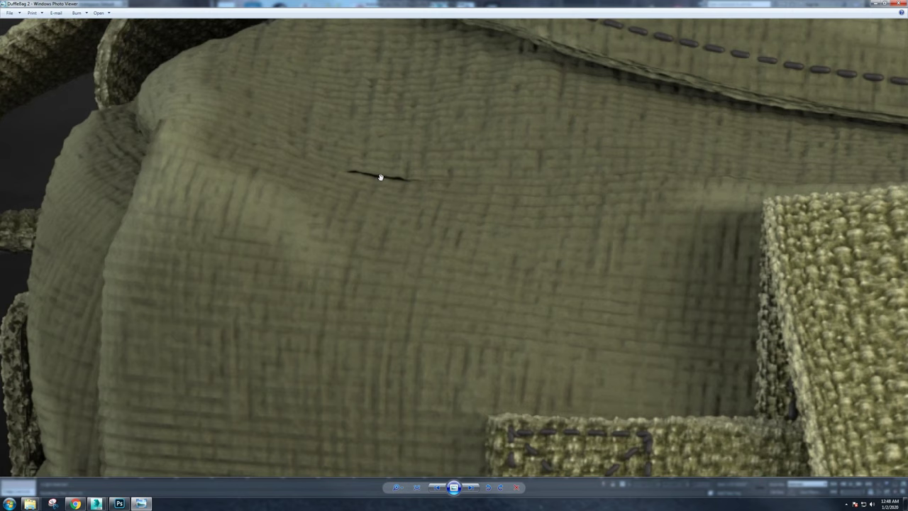
pyautogui.scroll(-2, 379, 176)
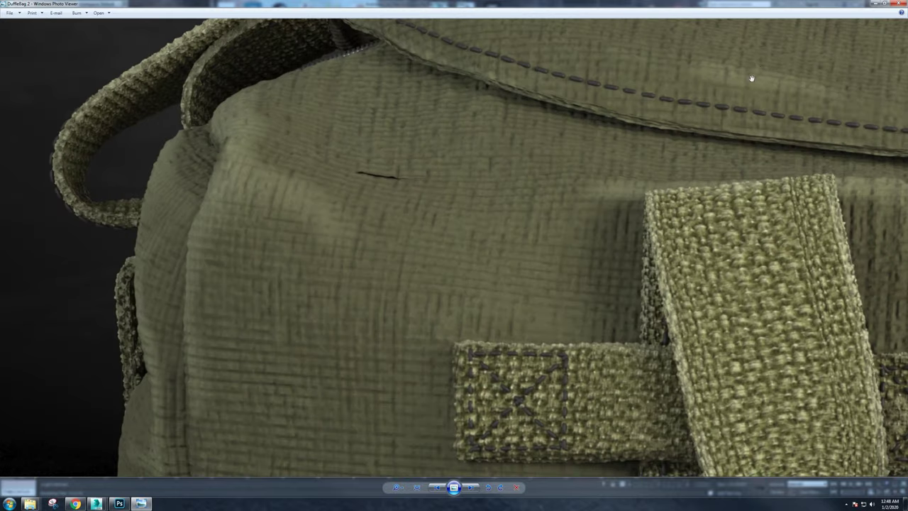
# Return to 3ds Max and adjust the Shift of the bag body's VRayDisplacementMod.
pyautogui.click(876, 4)
pyautogui.click(701, 124)
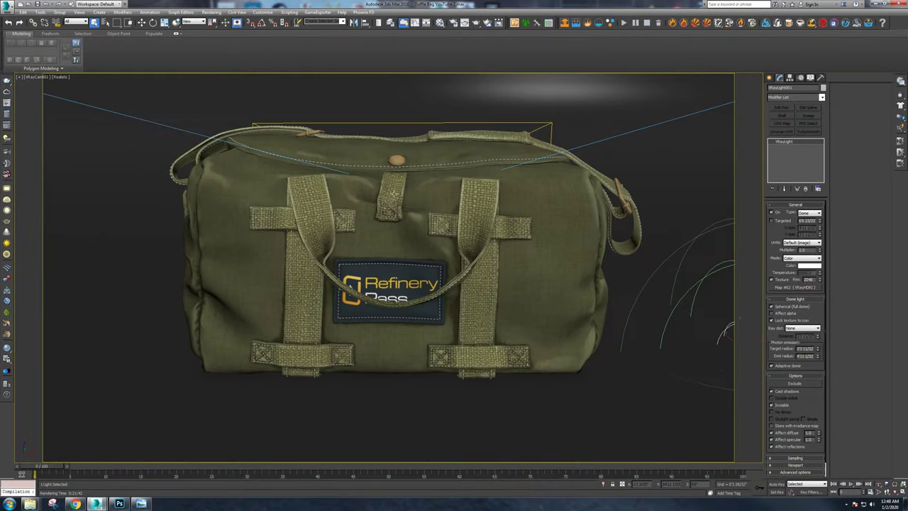
pyautogui.click(289, 186)
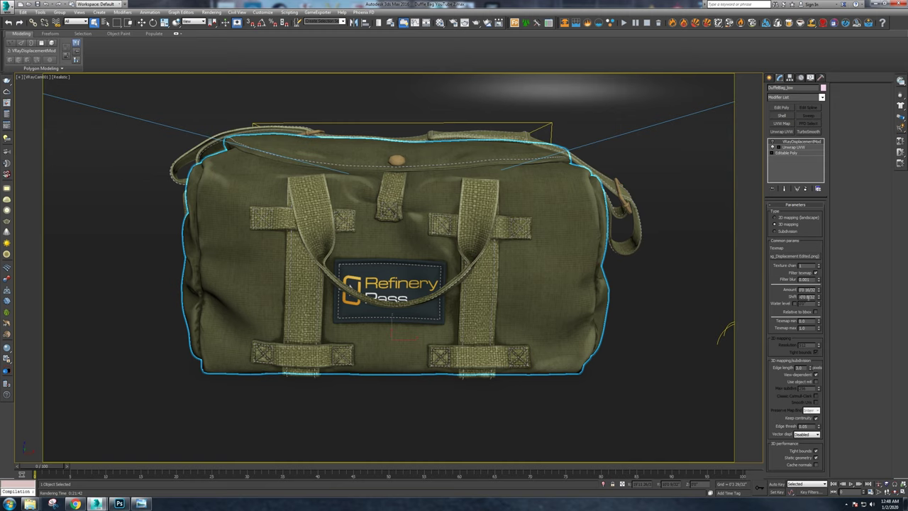
pyautogui.click(819, 298)
# Review the DuffleBag 2 render again, examining the flap, button and shoulder strap along the bag's upper edge, and return to the scene.
pyautogui.click(141, 503)
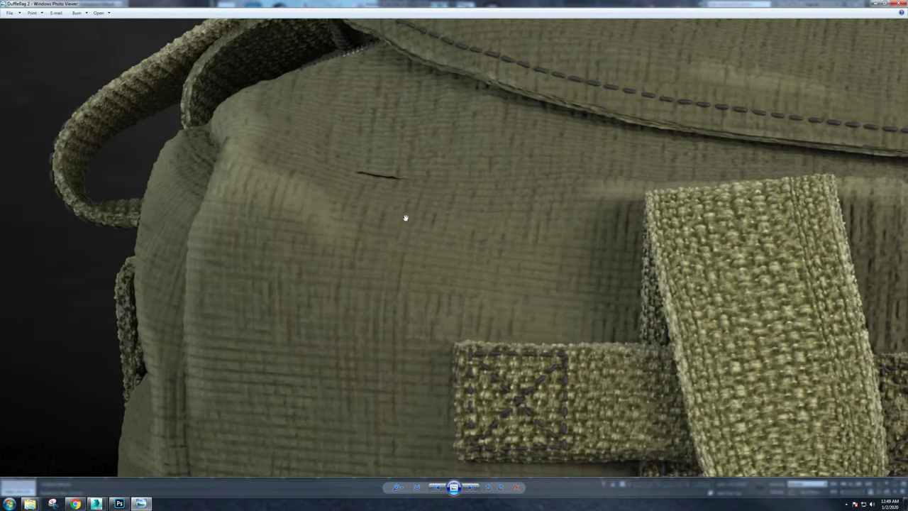
pyautogui.scroll(-2, 410, 210)
pyautogui.scroll(-2, 410, 209)
pyautogui.scroll(3, 527, 98)
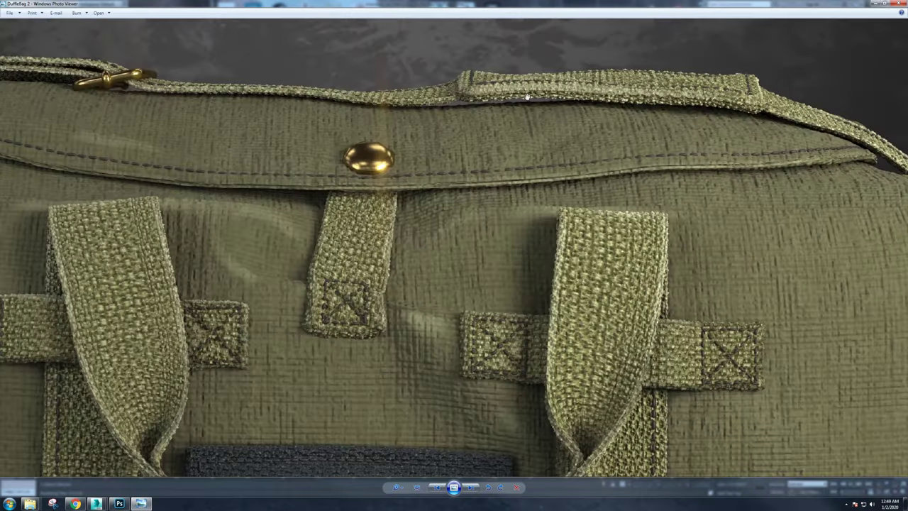
pyautogui.scroll(2, 527, 97)
pyautogui.moveTo(455, 104); pyautogui.dragTo(641, 126)
pyautogui.moveTo(334, 111); pyautogui.dragTo(493, 120)
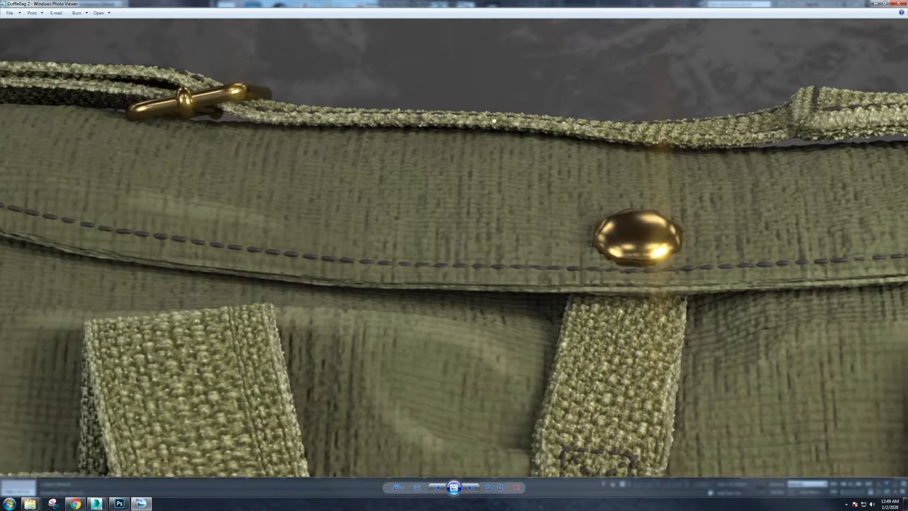
pyautogui.moveTo(562, 144); pyautogui.dragTo(385, 121)
pyautogui.scroll(-2, 454, 125)
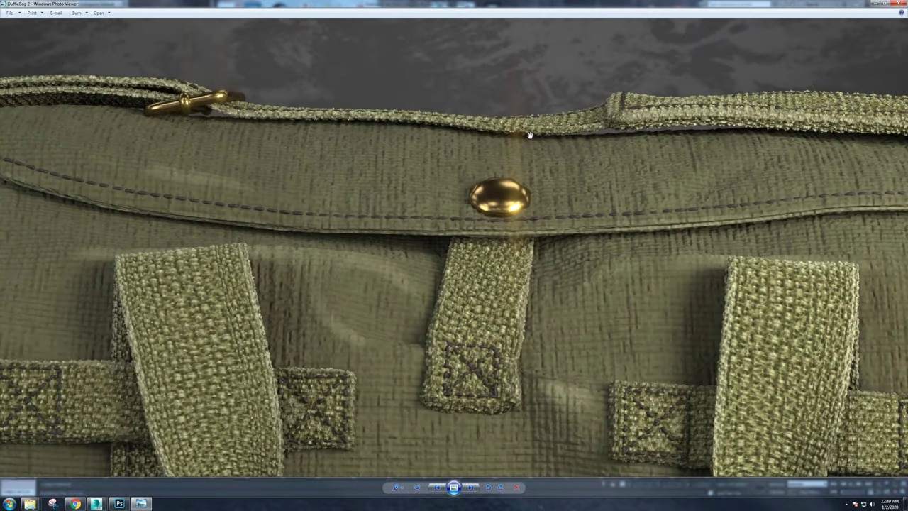
pyautogui.click(892, 5)
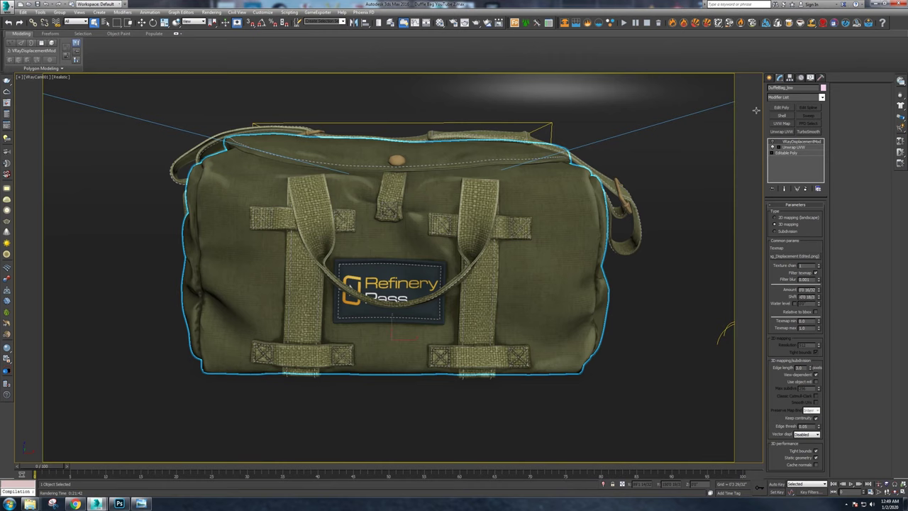
# Place the bag's displacement texmap as an instance in the Zipper material's sample slot and set its Blur to 0.5.
pyautogui.click(441, 22)
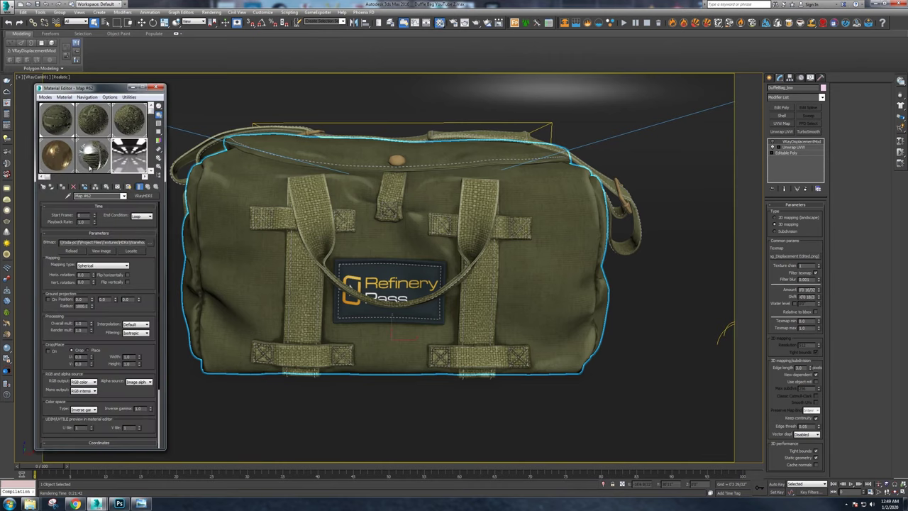
pyautogui.click(90, 167)
pyautogui.moveTo(792, 257); pyautogui.dragTo(94, 161)
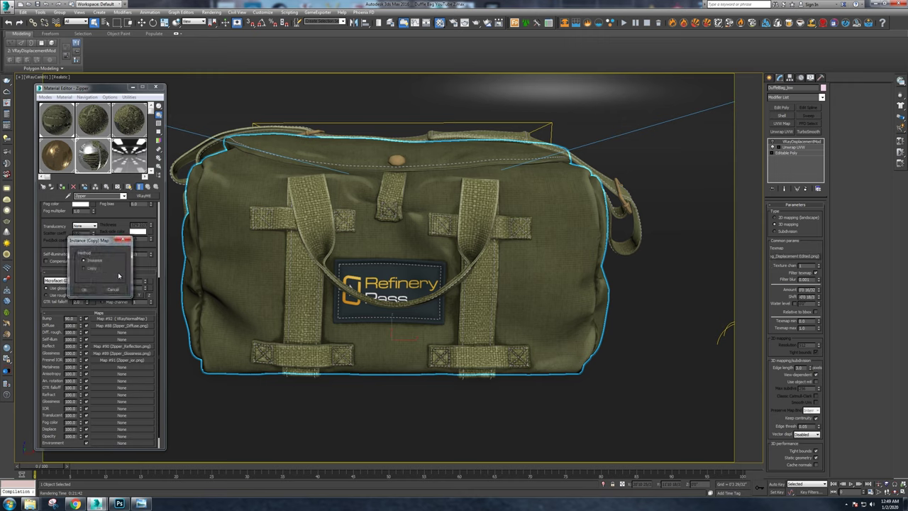
pyautogui.click(86, 290)
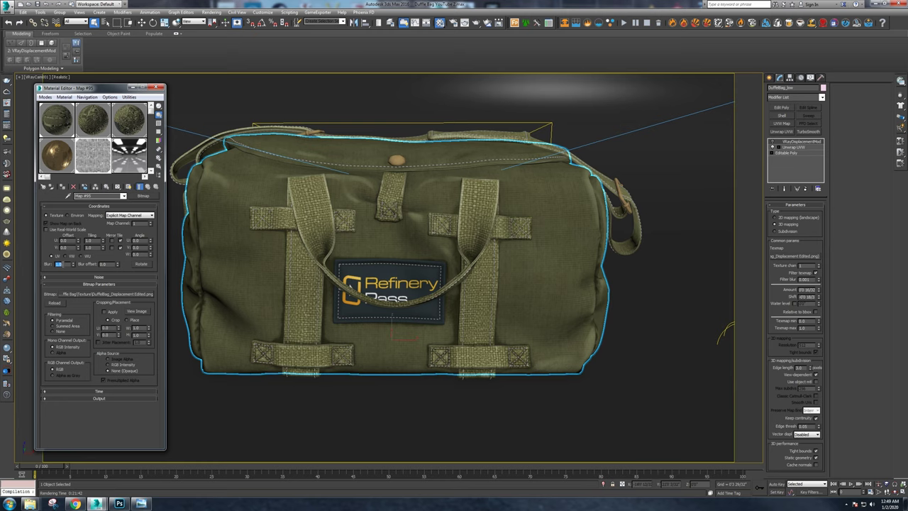
pyautogui.write('0.5')
pyautogui.press('Return')
# Place the front carry handles' displacement texmap as an instance in the sample slot beside the bag's displacement map and lower its Blur.
pyautogui.click(312, 251)
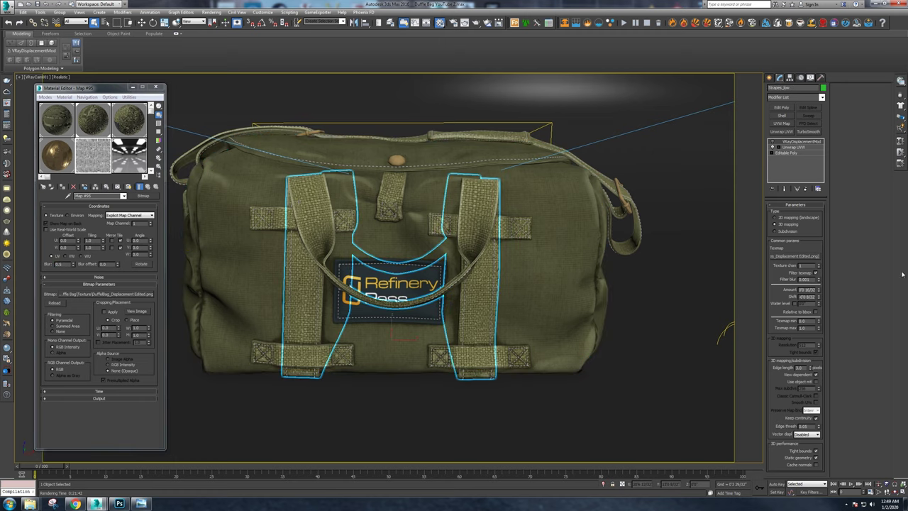
pyautogui.moveTo(114, 221); pyautogui.dragTo(125, 159)
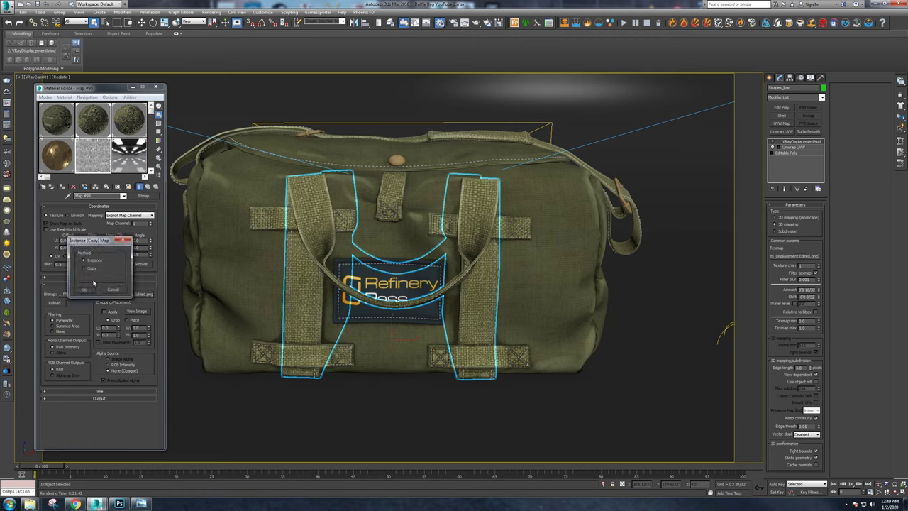
pyautogui.click(83, 289)
pyautogui.click(61, 264)
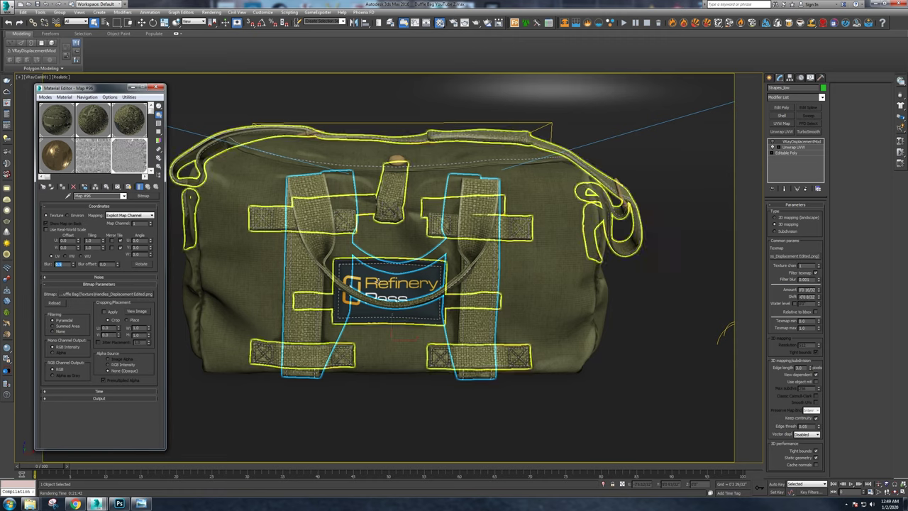
# Switch to Photoshop and compare the fabric weave in the duffel bag displacement map with the Levels 1 adjustment hidden and shown.
pyautogui.click(119, 504)
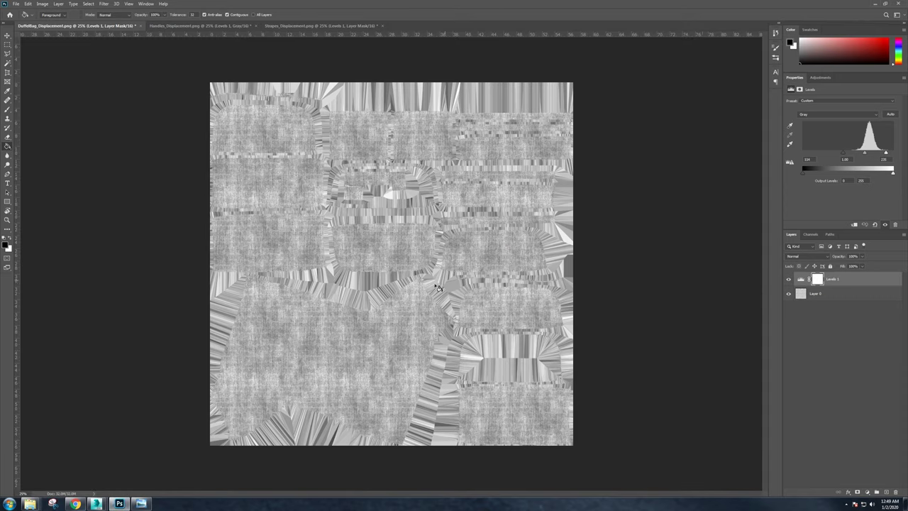
pyautogui.keyDown('alt'); pyautogui.scroll(2, 395, 260); pyautogui.keyUp('alt')
pyautogui.keyDown('alt'); pyautogui.scroll(3, 395, 260); pyautogui.keyUp('alt')
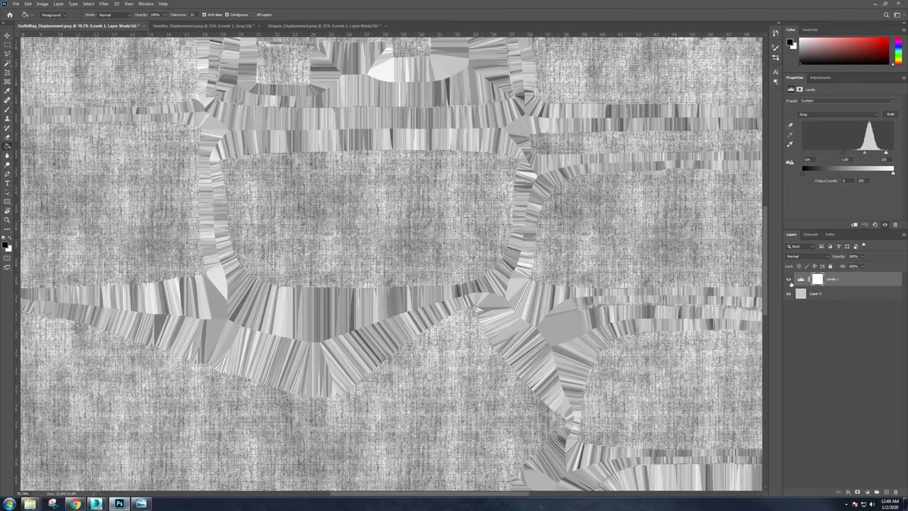
pyautogui.click(789, 280)
pyautogui.keyDown('alt'); pyautogui.scroll(-3, 429, 263); pyautogui.keyUp('alt')
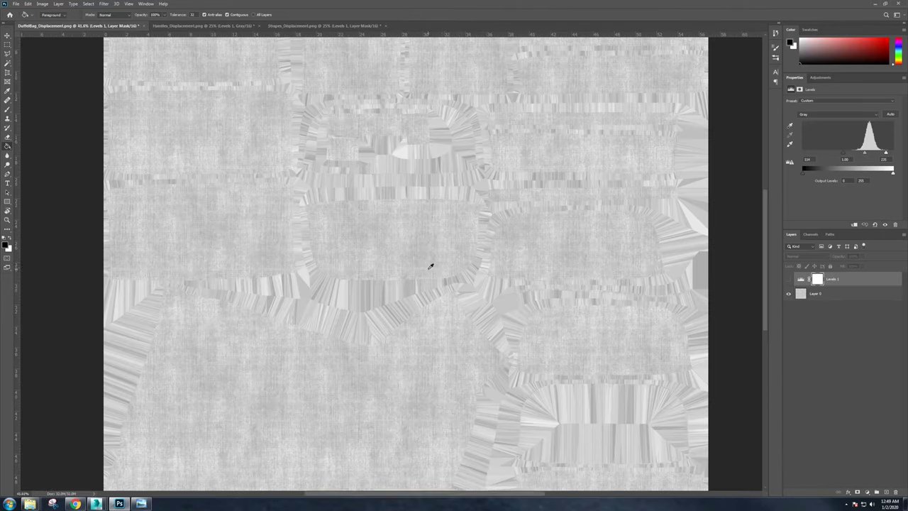
pyautogui.keyDown('alt'); pyautogui.scroll(5, 402, 246); pyautogui.keyUp('alt')
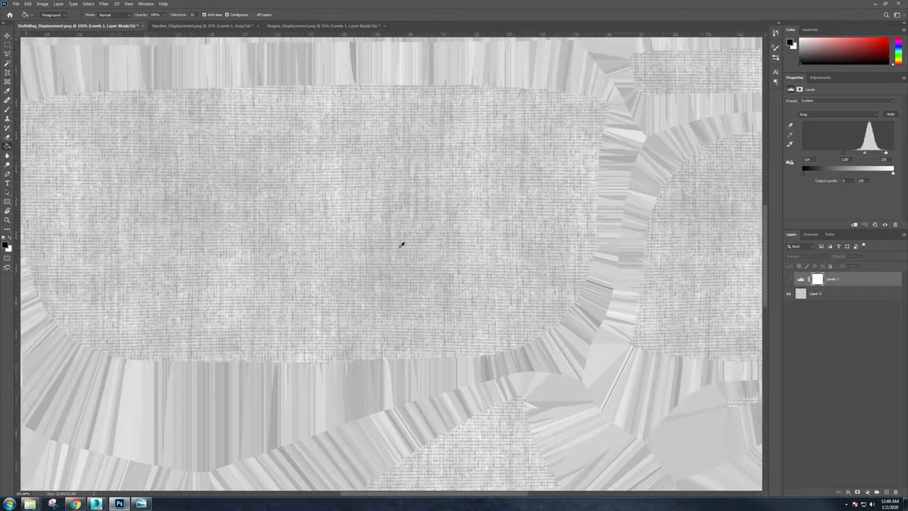
pyautogui.keyDown('alt'); pyautogui.scroll(-2, 388, 242); pyautogui.keyUp('alt')
pyautogui.keyDown('alt'); pyautogui.scroll(4, 385, 242); pyautogui.keyUp('alt')
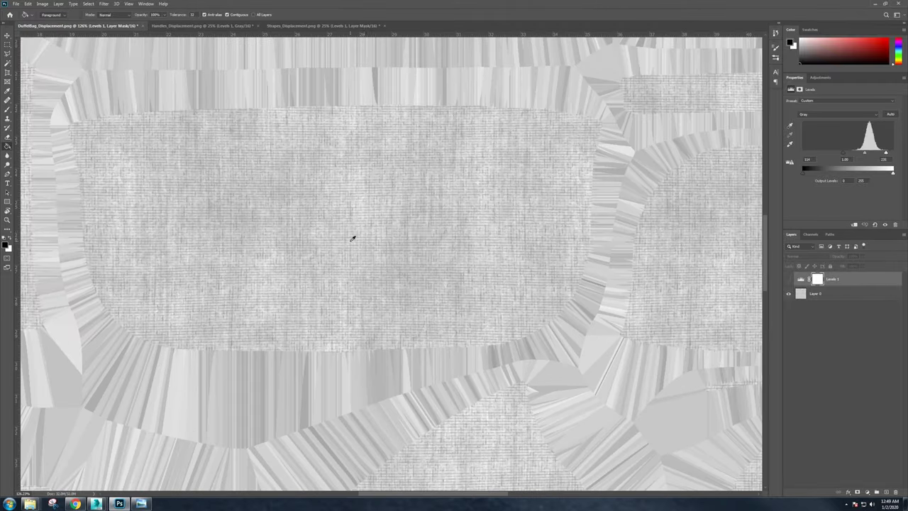
pyautogui.click(788, 279)
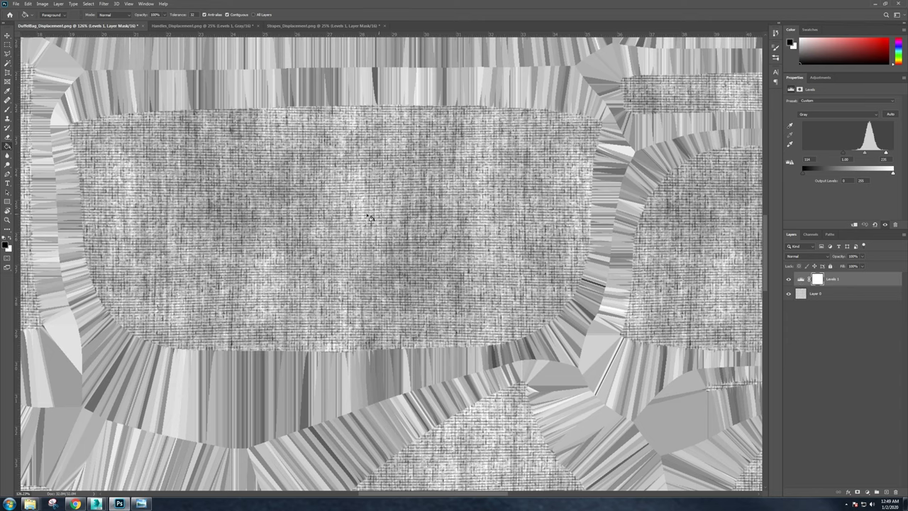
pyautogui.keyDown('alt'); pyautogui.scroll(-3, 287, 248); pyautogui.keyUp('alt')
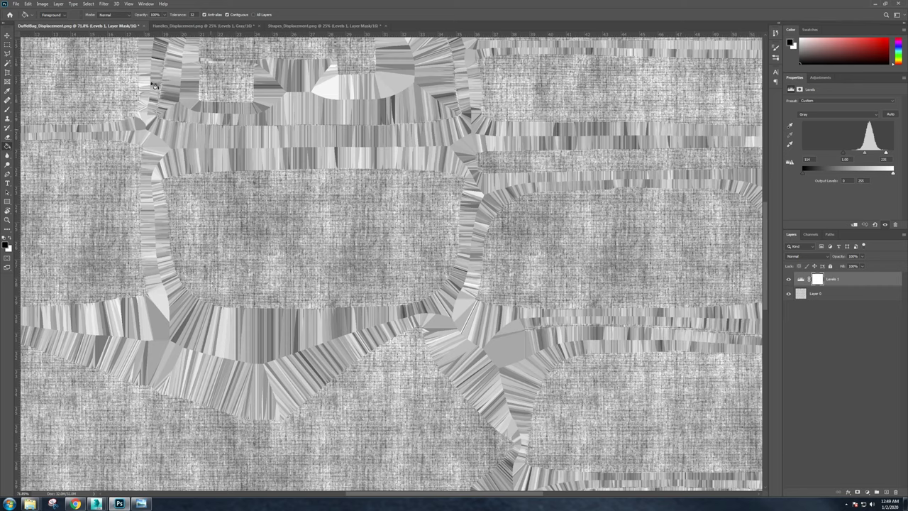
# Examine the weave in the handles and straps displacement maps, and return to 3ds Max, selecting the backdrop plane instead of the handles.
pyautogui.click(203, 26)
pyautogui.keyDown('alt'); pyautogui.scroll(5, 287, 171); pyautogui.keyUp('alt')
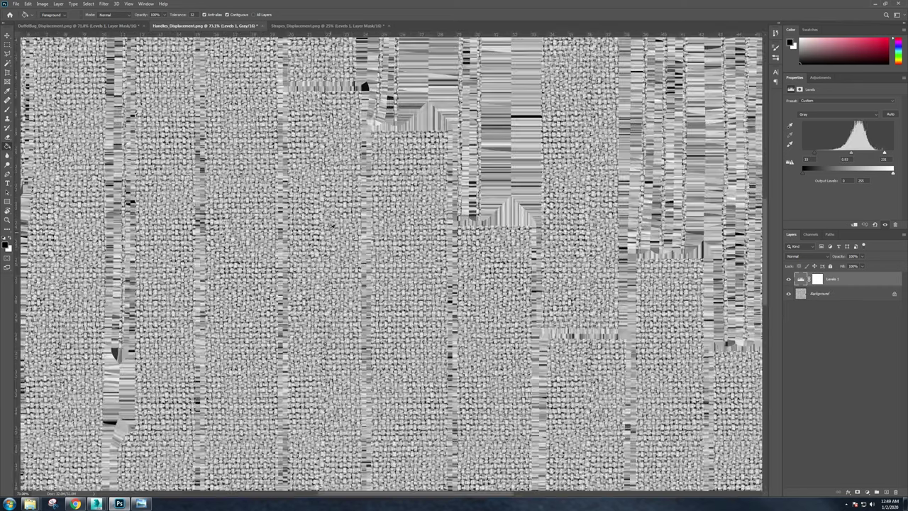
pyautogui.click(320, 27)
pyautogui.keyDown('alt'); pyautogui.scroll(4, 276, 227); pyautogui.keyUp('alt')
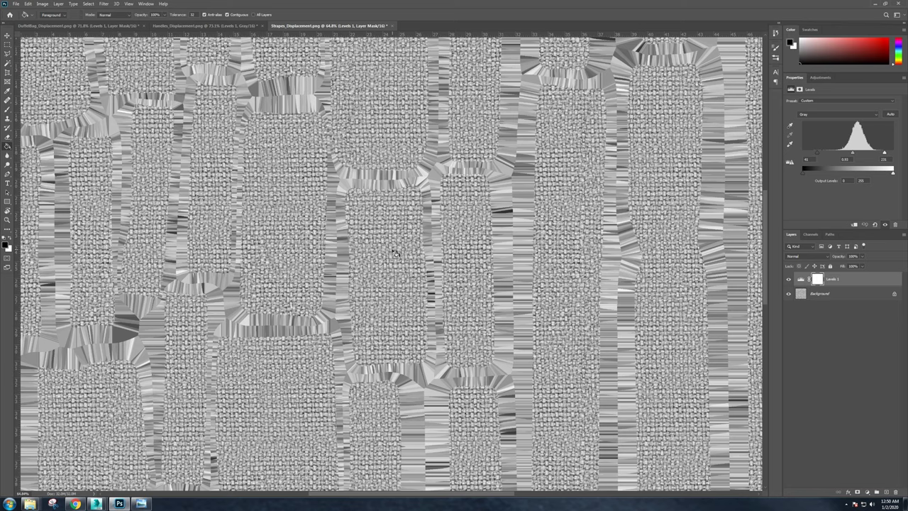
pyautogui.keyDown('alt'); pyautogui.scroll(-4, 395, 253); pyautogui.keyUp('alt')
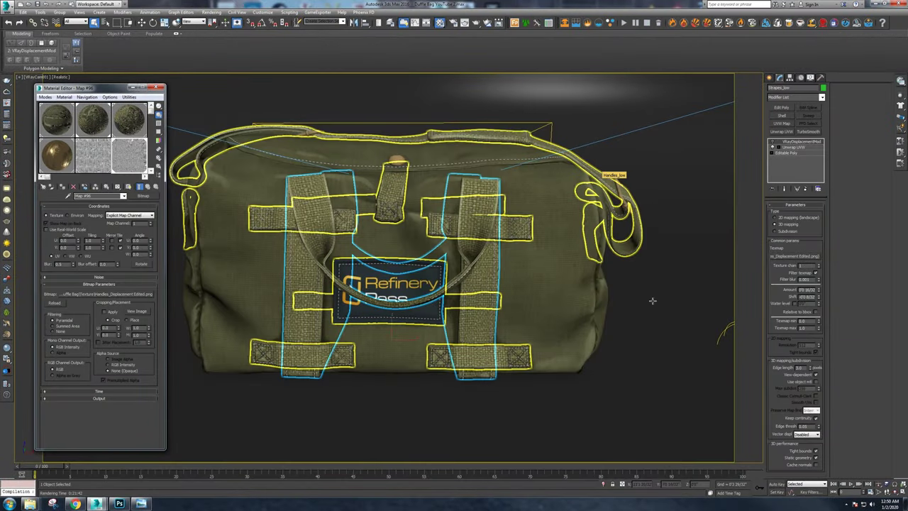
pyautogui.click(731, 345)
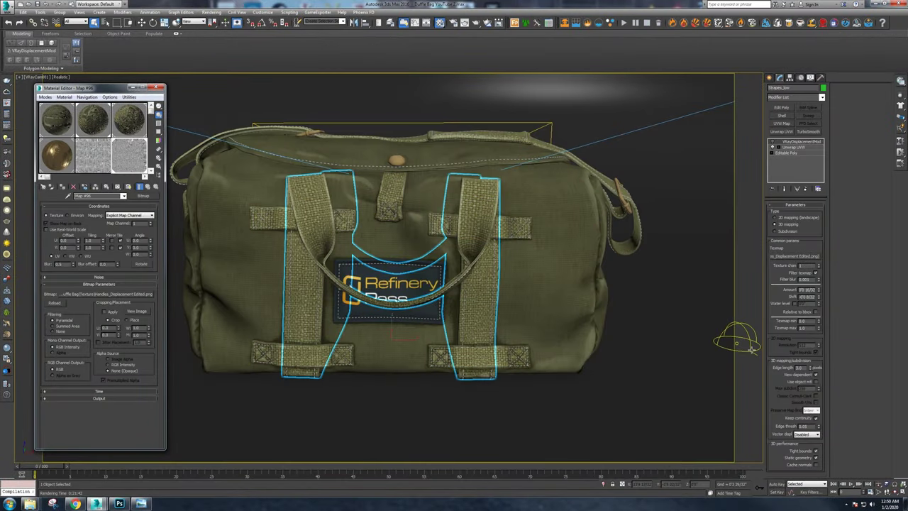
pyautogui.click(752, 387)
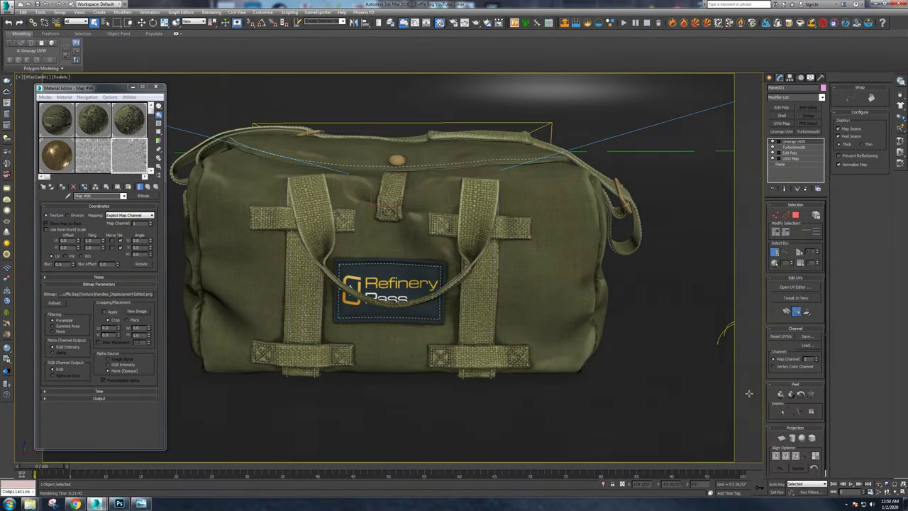